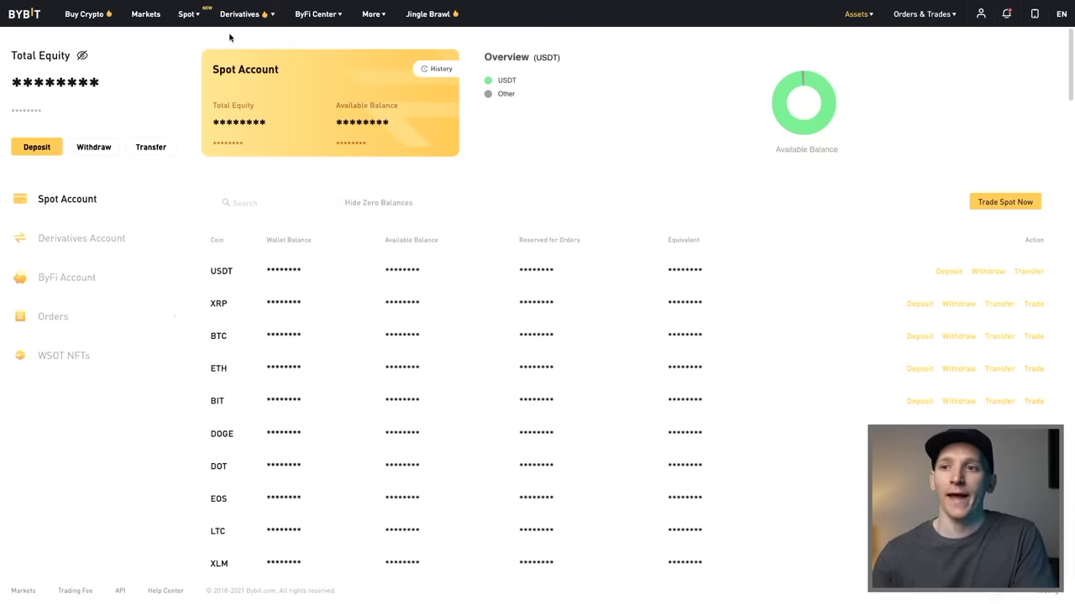
Open the spot trading page
mouse_move(192, 19)
click(337, 49)
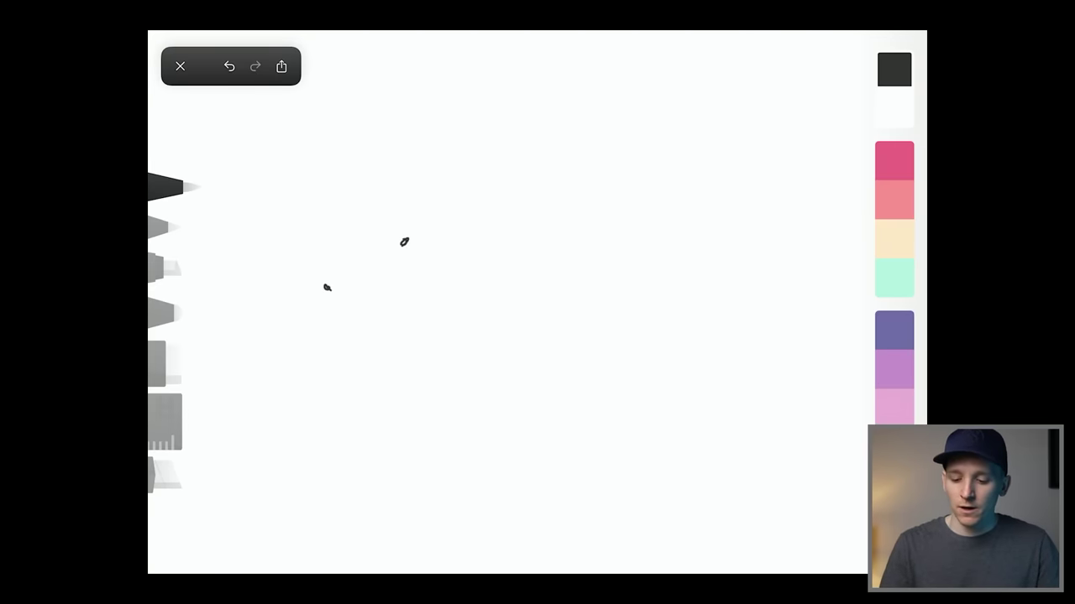
On the drawing canvas, sketch a line chart with two axes labelled 100 and M, T, W, joining the plotted dots with a rising line
mouse_move(268, 155)
mouse_down()
mouse_move(238, 388)
mouse_move(514, 459)
mouse_up()
drag(196, 270, 190, 320)
drag(216, 277, 235, 275)
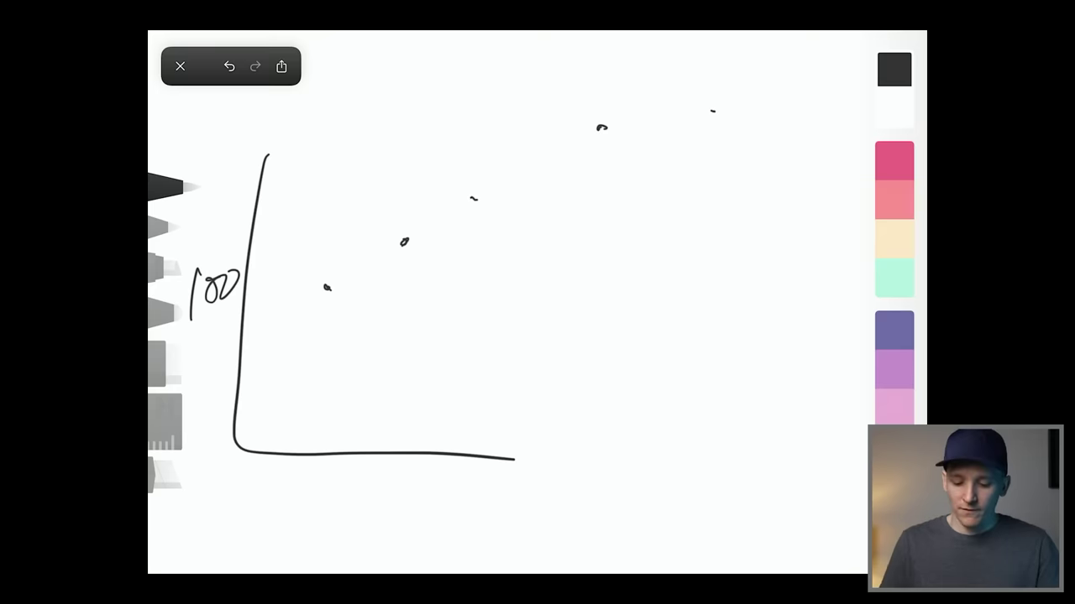
drag(306, 480, 340, 505)
mouse_move(401, 477)
mouse_down()
mouse_move(384, 517)
mouse_move(434, 472)
mouse_up()
mouse_move(454, 490)
mouse_down()
mouse_move(460, 509)
mouse_move(491, 486)
mouse_up()
mouse_move(326, 290)
mouse_down()
mouse_move(578, 137)
mouse_move(720, 107)
mouse_up()
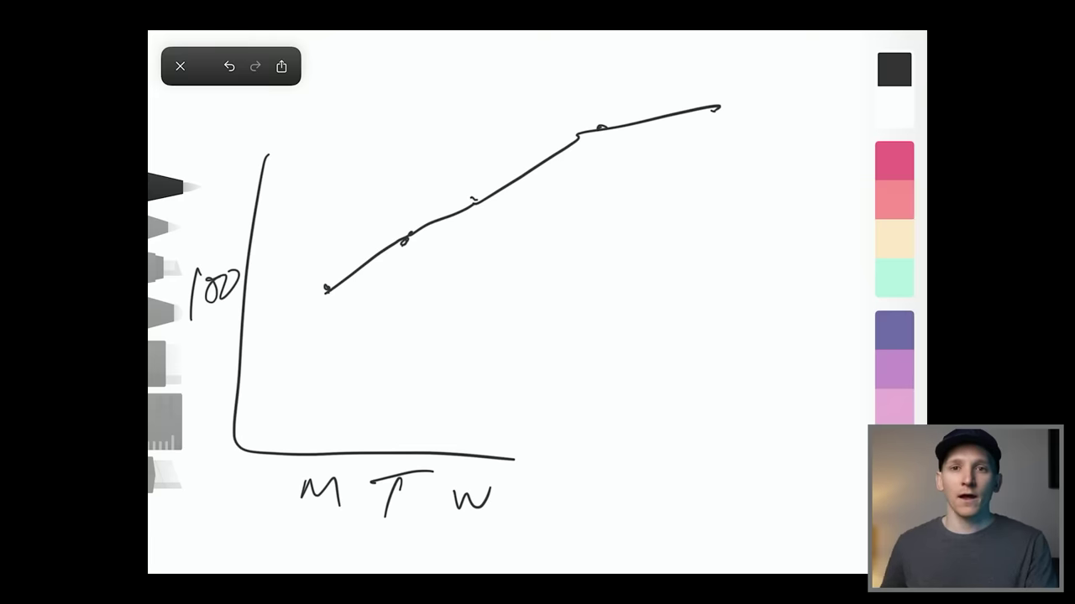
Undo every stroke of the line chart sketch until the canvas is blank
key(ctrl+z)
key(ctrl+z)
key(ctrl+z)
key(ctrl+z)
key(ctrl+z)
key(ctrl+z)
key(ctrl+z)
key(ctrl+z)
key(ctrl+z)
key(ctrl+z)
key(ctrl+z)
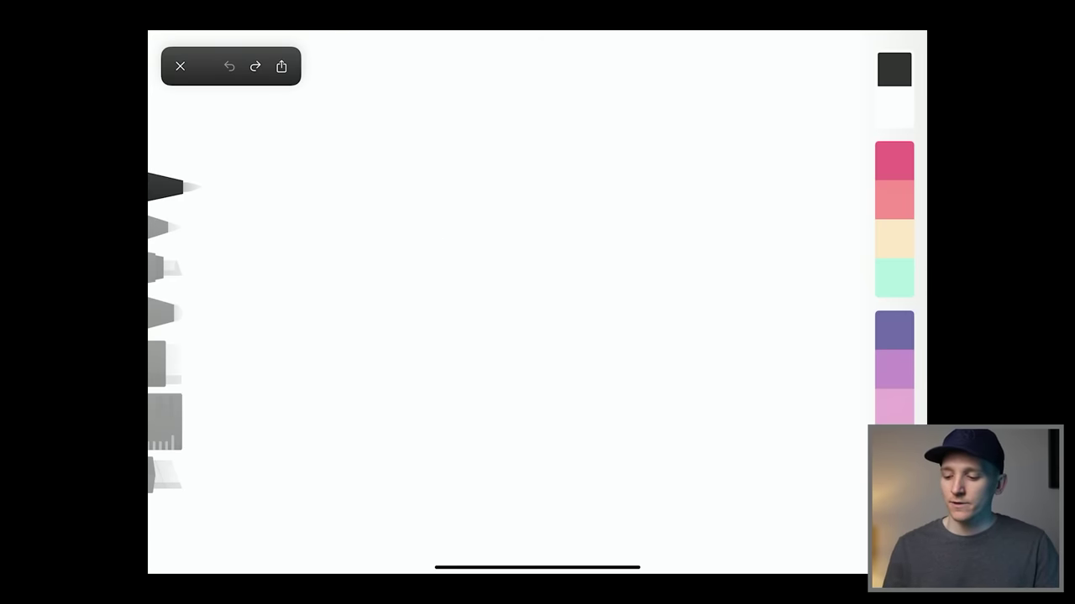
Sketch a large black candlestick outline with a tall body and short wicks above and below it
drag(324, 379, 428, 377)
drag(312, 176, 434, 158)
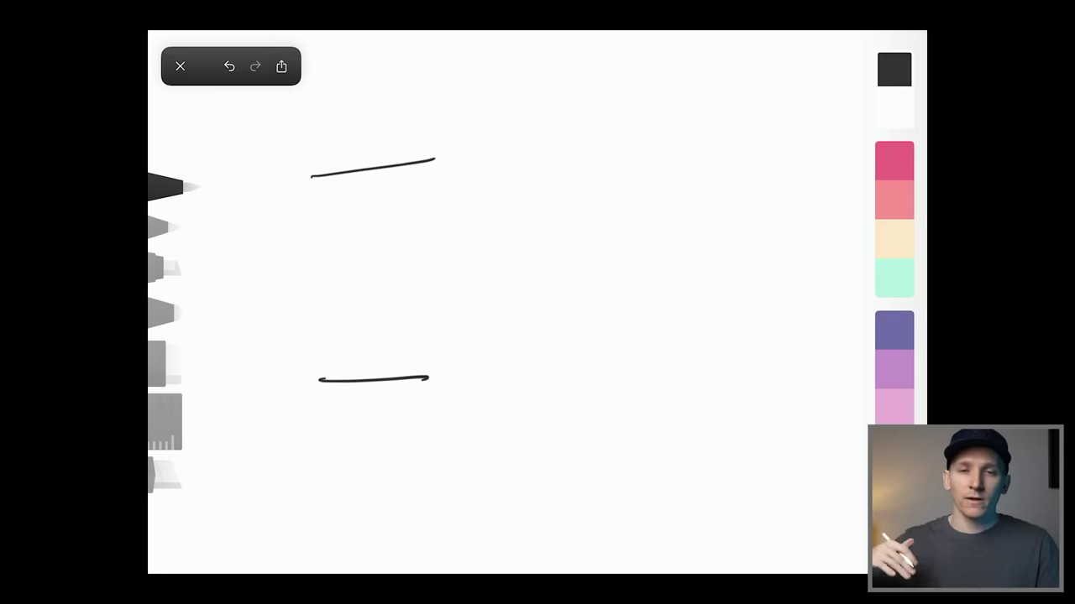
drag(367, 381, 373, 435)
mouse_move(354, 100)
mouse_down()
mouse_move(358, 171)
mouse_move(315, 398)
mouse_up()
mouse_move(424, 178)
mouse_down()
mouse_move(430, 327)
mouse_move(411, 409)
mouse_up()
Label the candlestick body's top edge C and its bottom edge O
drag(479, 141, 479, 174)
mouse_move(483, 353)
mouse_down()
mouse_move(477, 387)
mouse_move(495, 360)
mouse_up()
drag(476, 363, 484, 382)
Shade the candlestick body in mint green with the marker
click(895, 277)
click(172, 267)
mouse_move(318, 172)
mouse_down()
mouse_move(369, 201)
mouse_move(306, 357)
mouse_move(415, 319)
mouse_up()
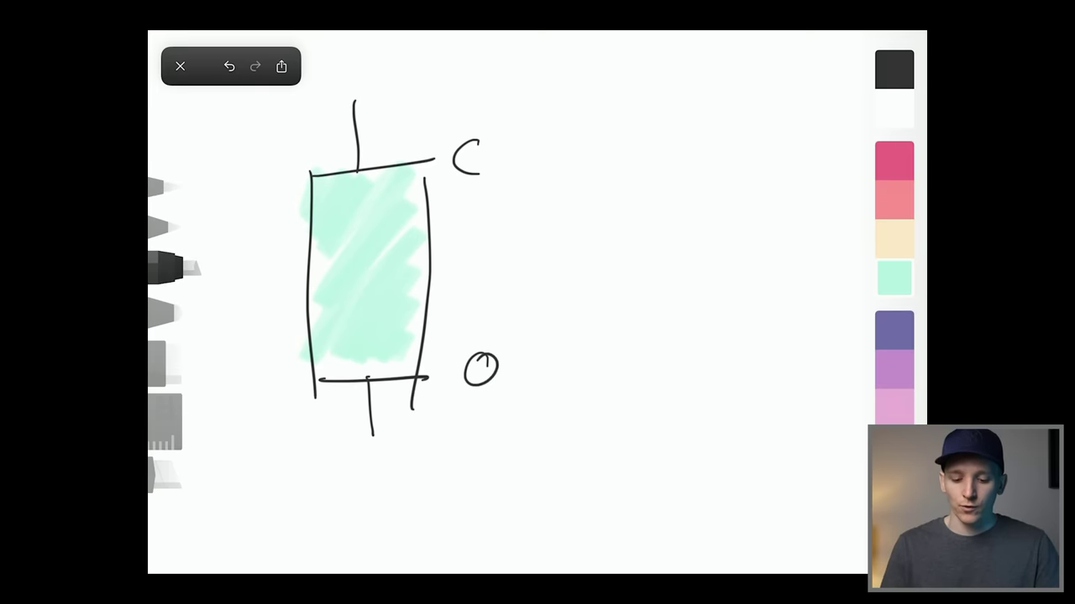
Draw a second black candle with a small body above a long lower wick, and shade its body mint green
click(168, 187)
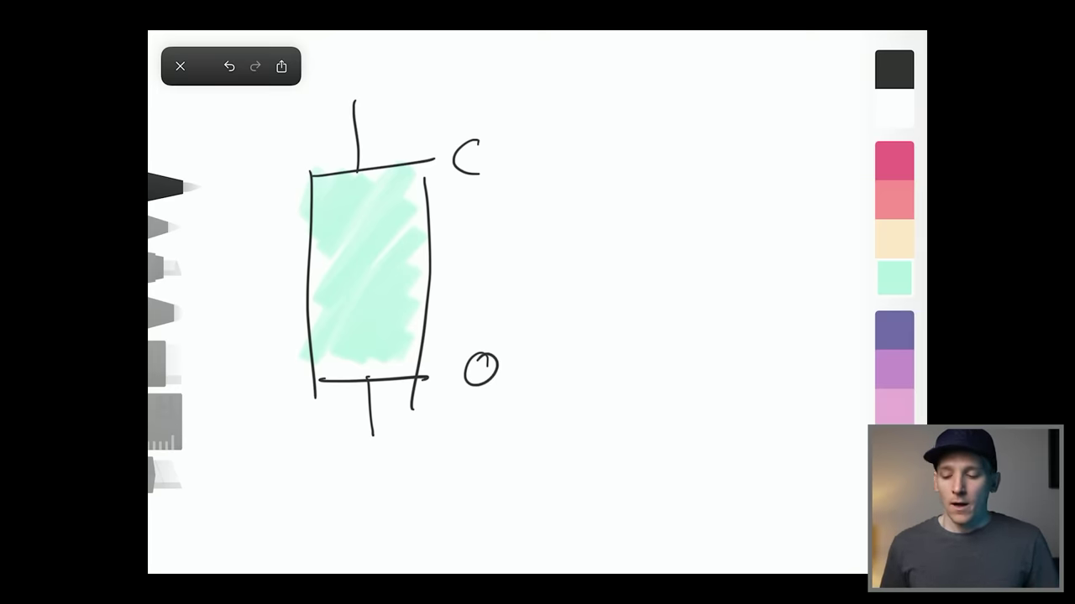
click(894, 69)
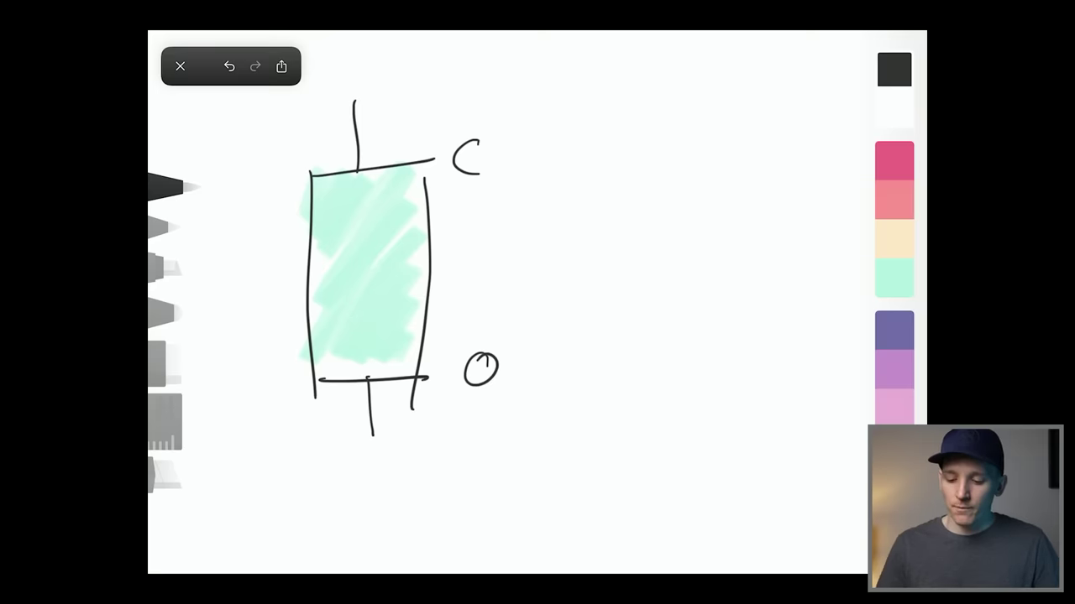
drag(552, 136, 599, 458)
click(894, 277)
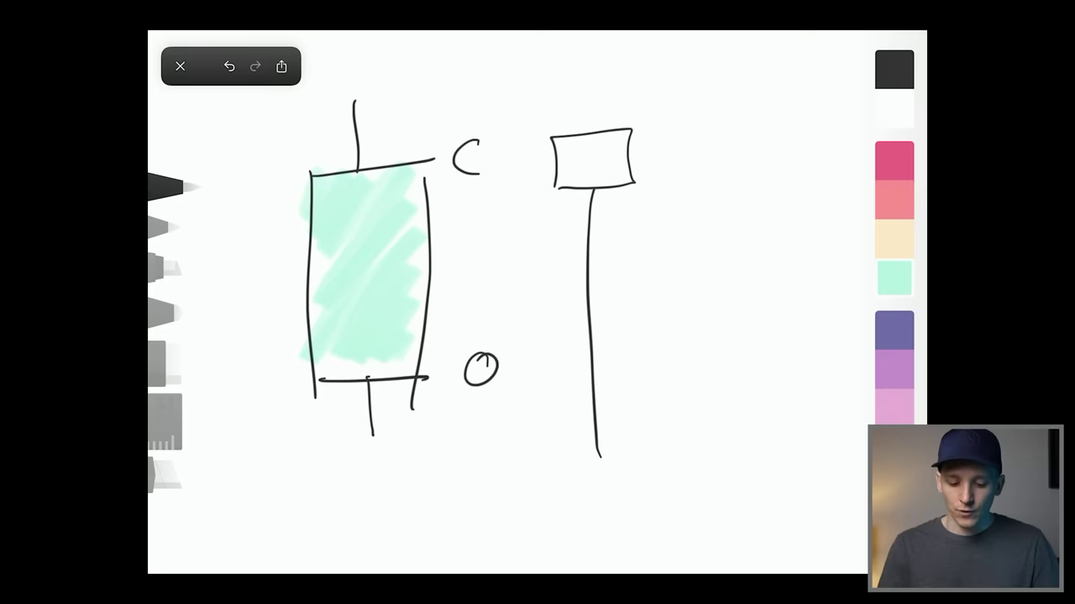
click(172, 267)
mouse_move(559, 131)
mouse_down()
mouse_move(583, 172)
mouse_move(617, 180)
mouse_up()
Draw thick dark downward and upward arrows beside the second candle and add a thin pen stroke near its body
click(895, 69)
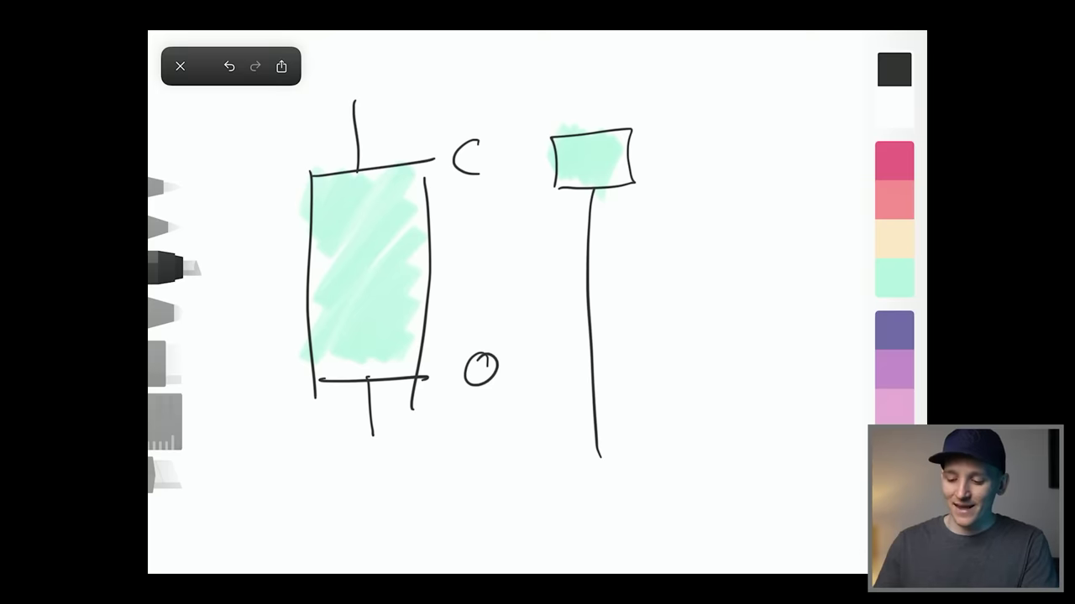
mouse_move(653, 130)
mouse_down()
mouse_move(656, 335)
mouse_move(628, 449)
mouse_move(682, 438)
mouse_up()
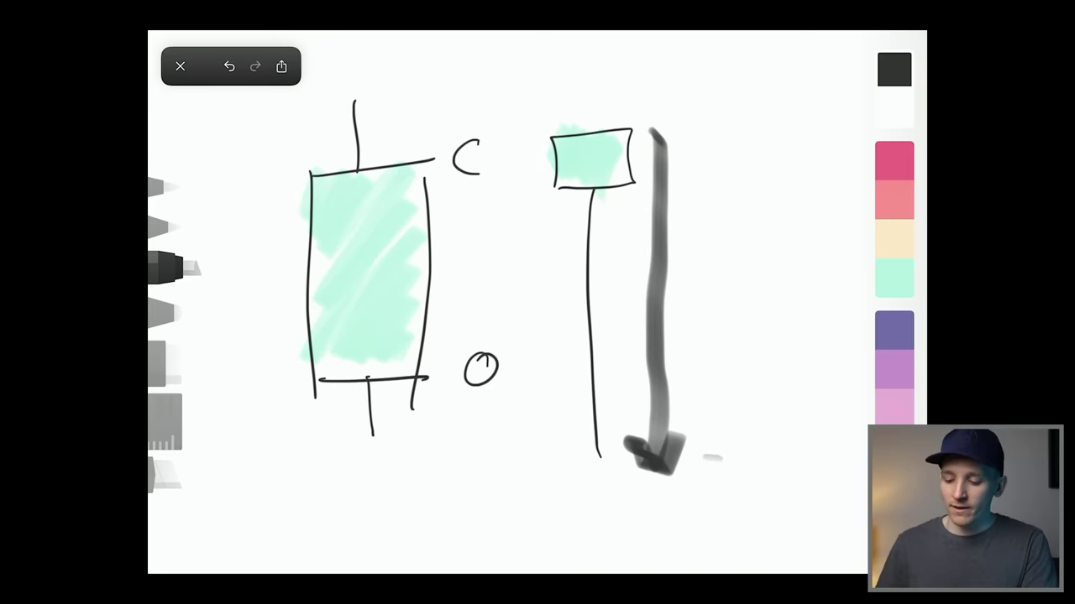
mouse_move(713, 460)
mouse_down()
mouse_move(724, 408)
mouse_move(712, 126)
mouse_move(735, 138)
mouse_move(688, 141)
mouse_up()
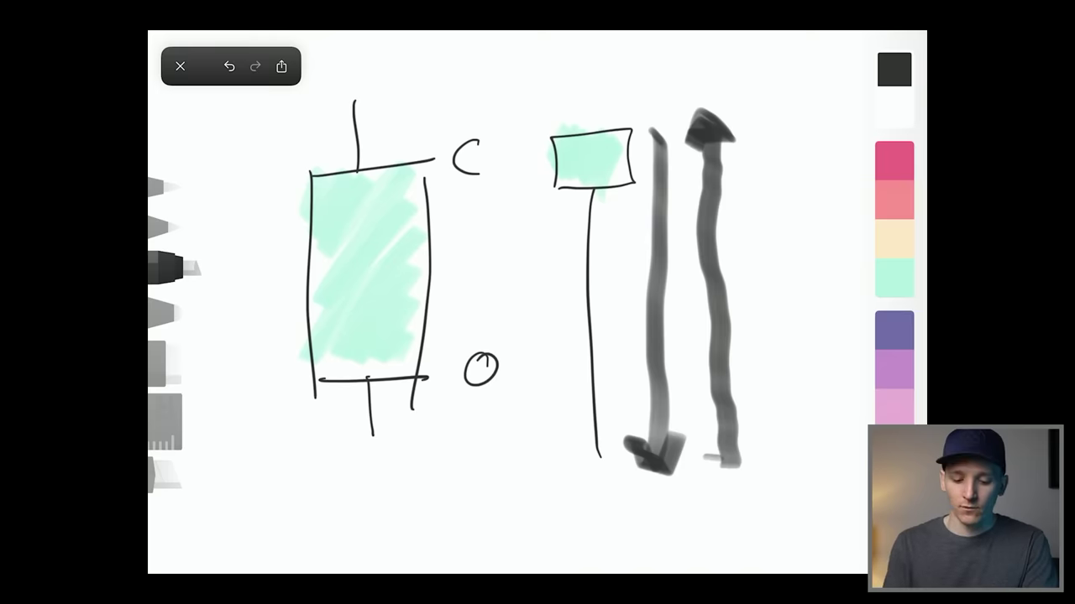
click(168, 187)
drag(544, 123, 521, 147)
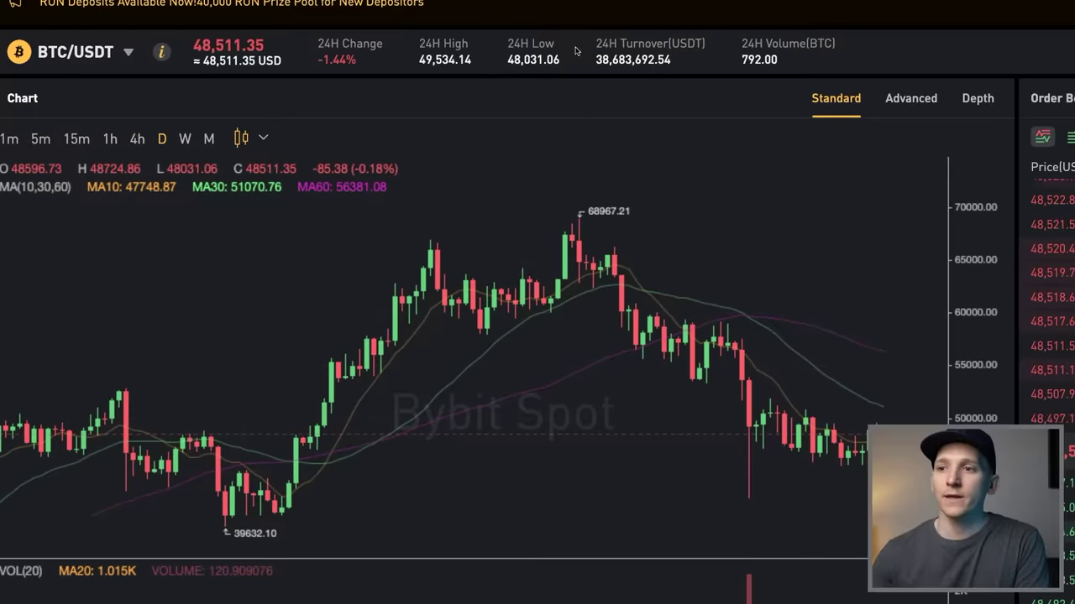
Preview the Area, Candles and Bars styles on the BTC/USDT chart and return to Candles
click(204, 109)
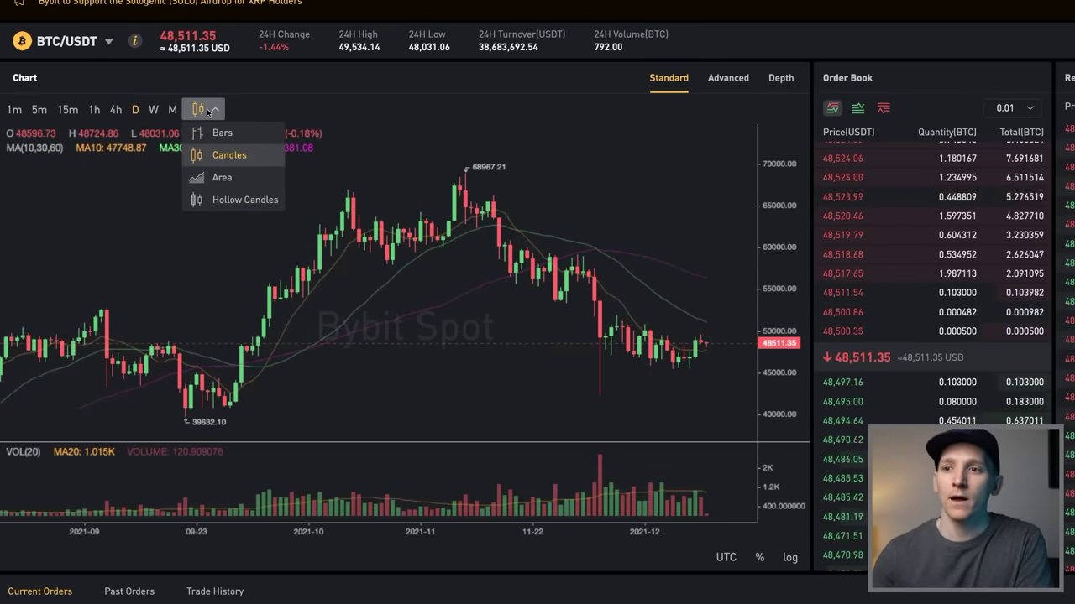
click(222, 178)
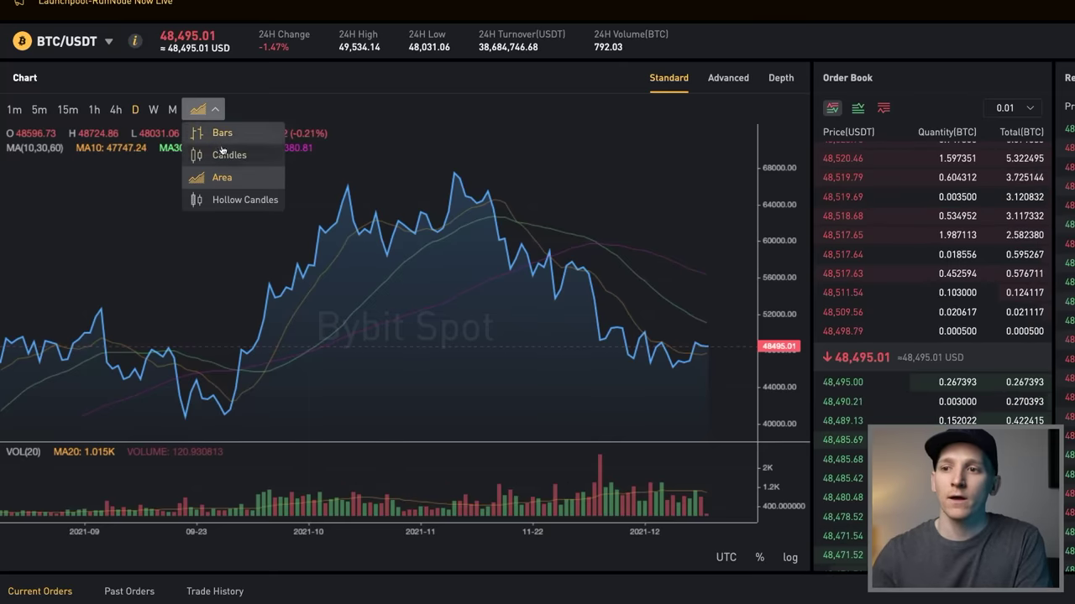
click(225, 156)
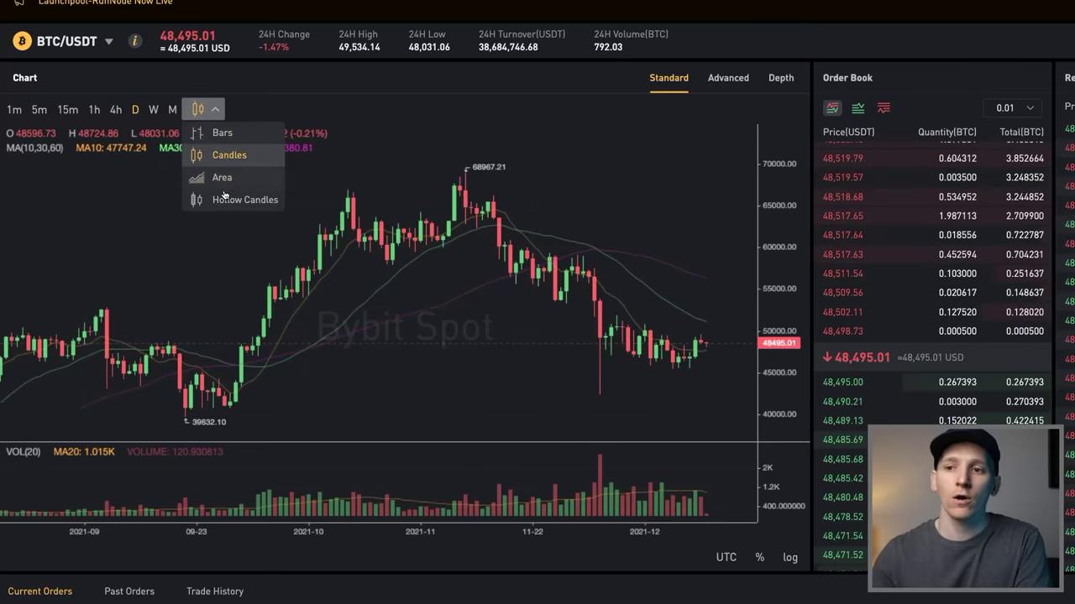
click(221, 133)
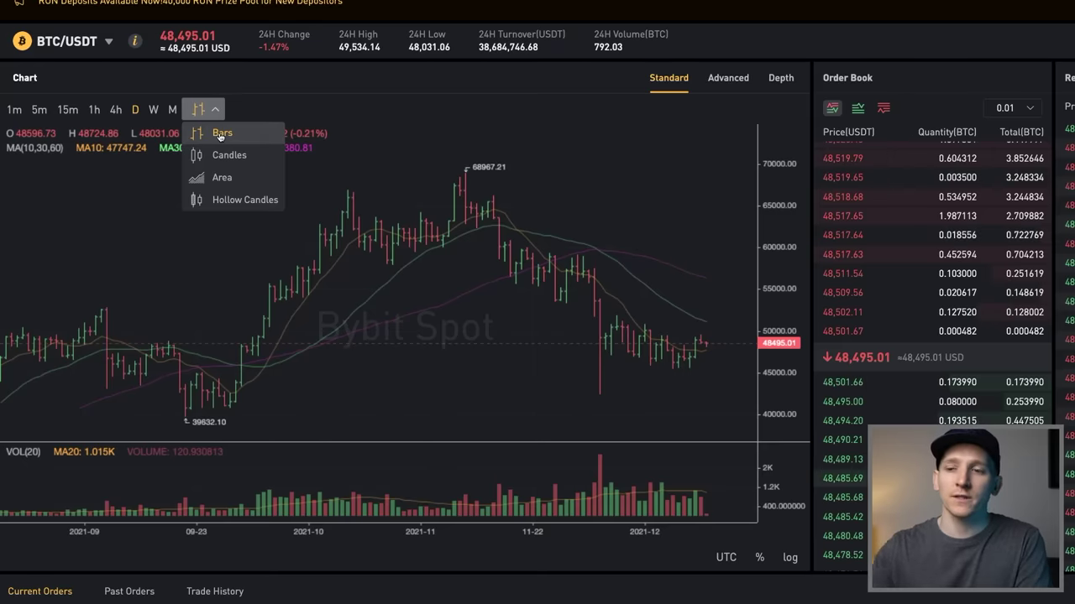
click(225, 156)
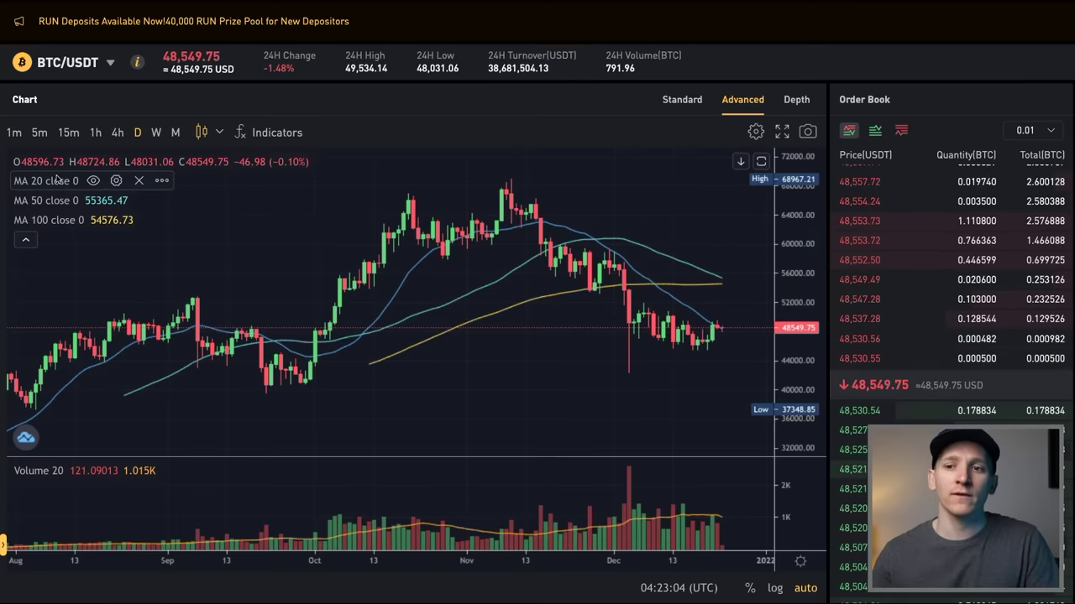
mouse_move(76, 197)
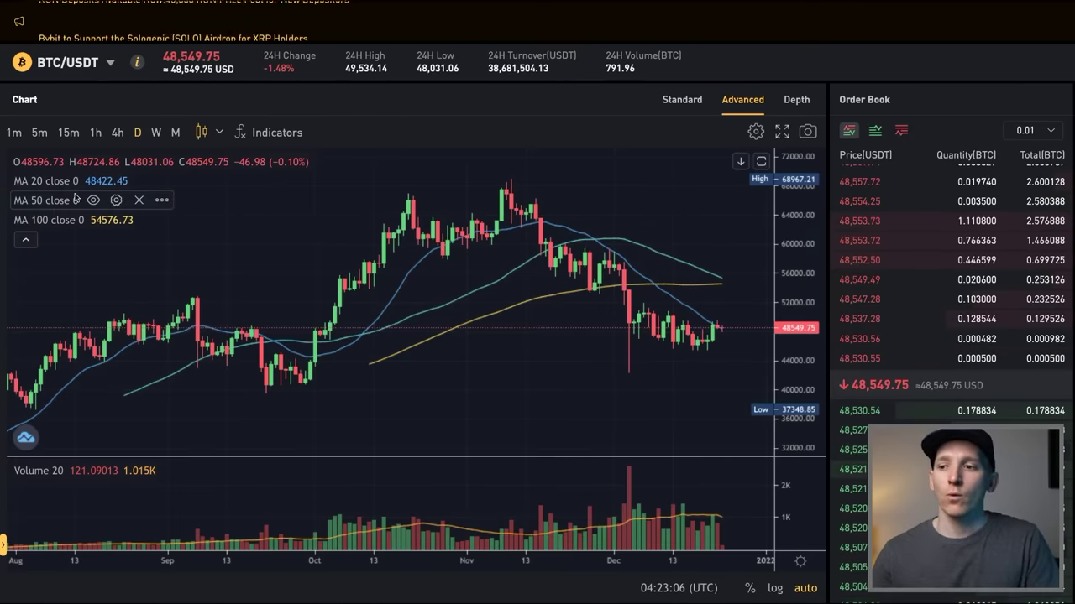
mouse_move(55, 183)
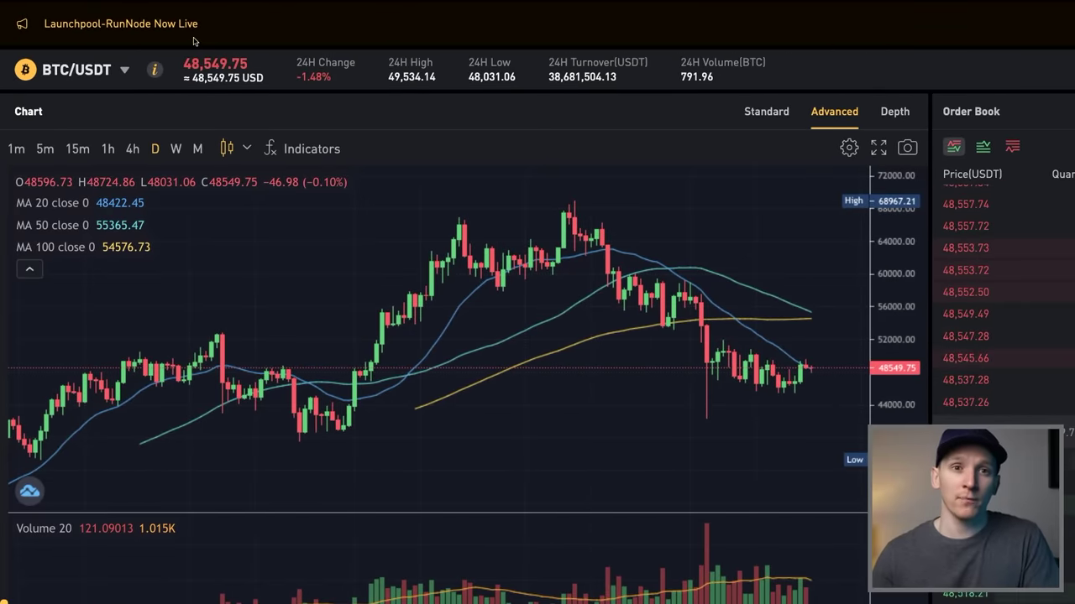
mouse_move(40, 210)
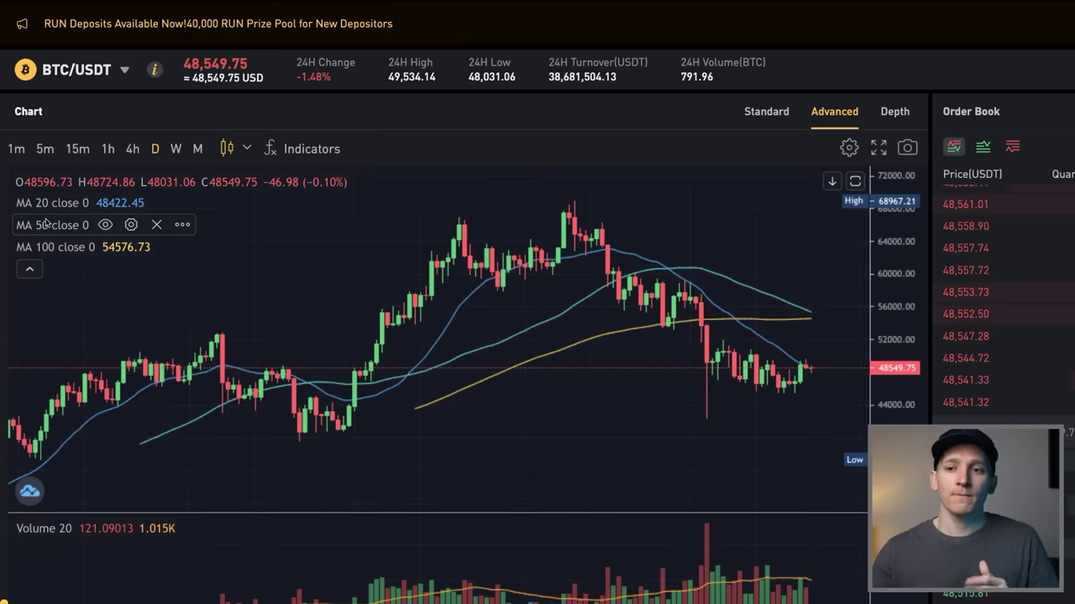
mouse_move(55, 246)
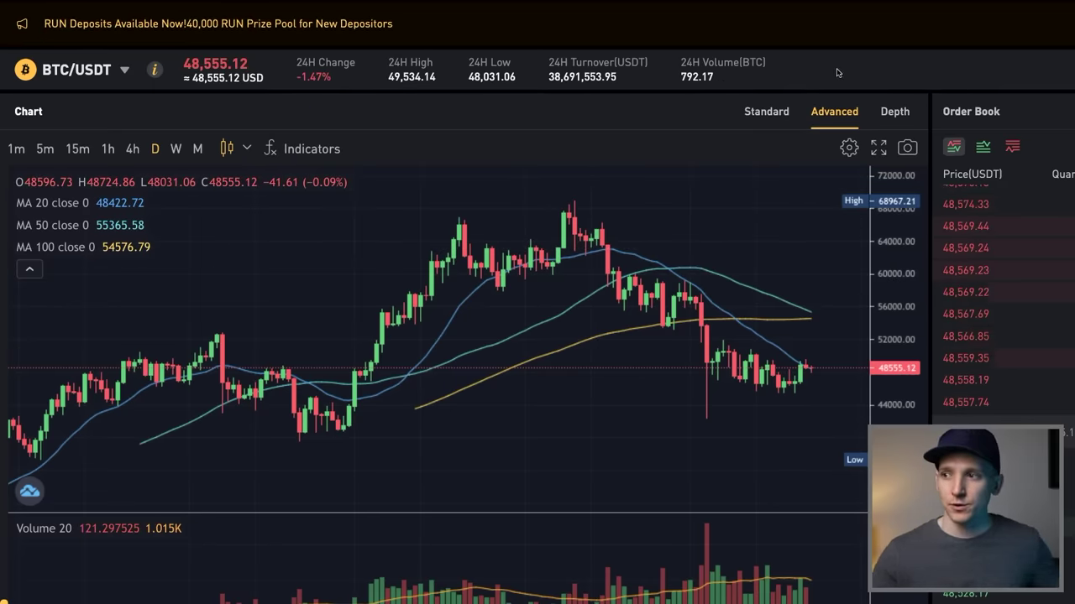
Draw a rectangle over the candles from 17 Sep to 3 Oct '21, fitted between about 39392 and 44959
scroll(884, 64, down, 1)
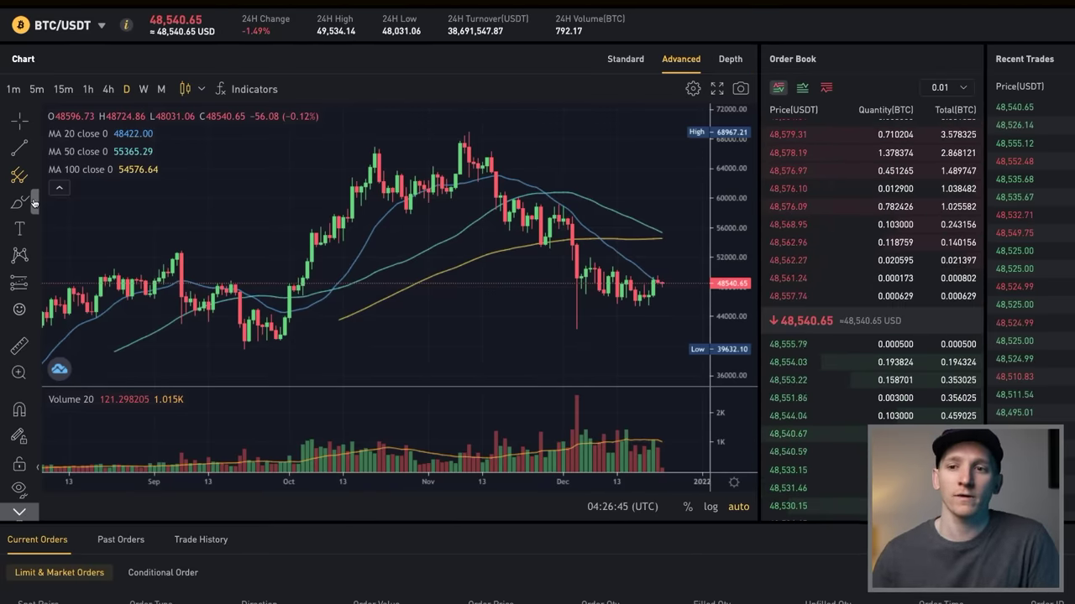
click(35, 205)
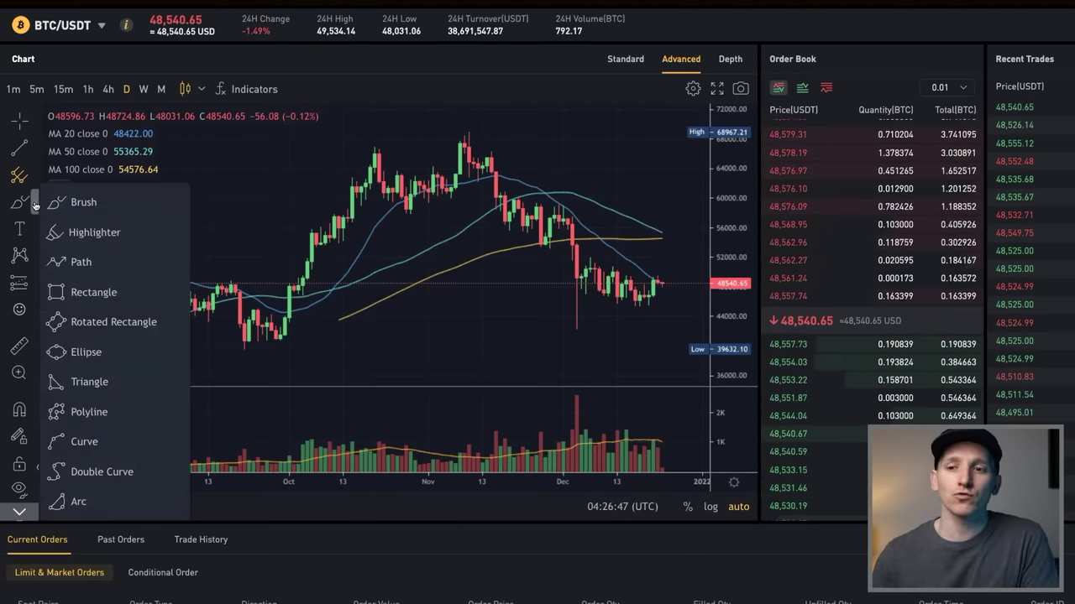
click(89, 290)
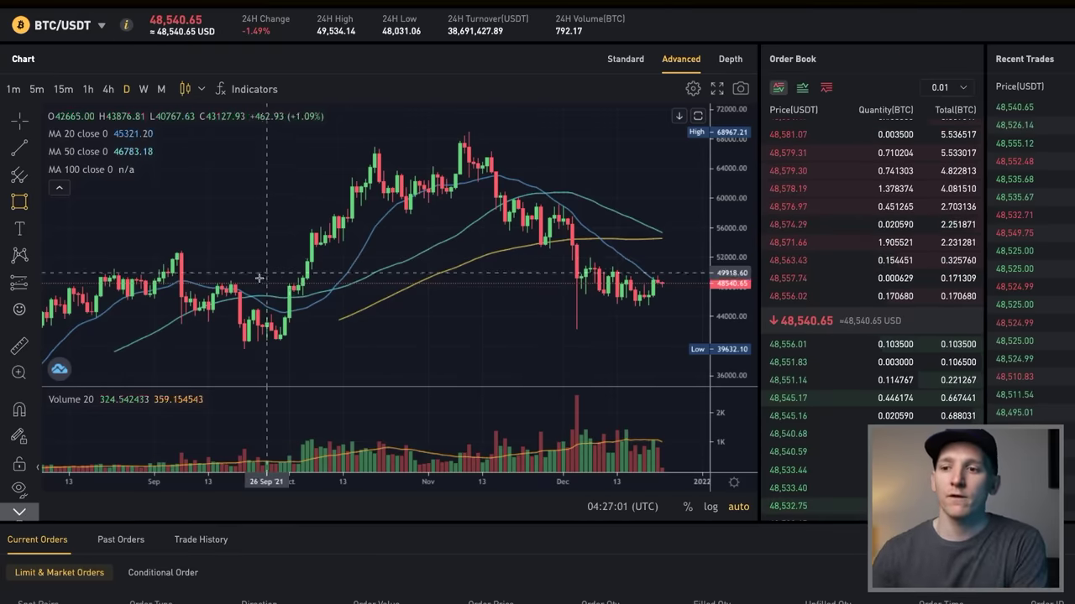
drag(226, 302, 298, 353)
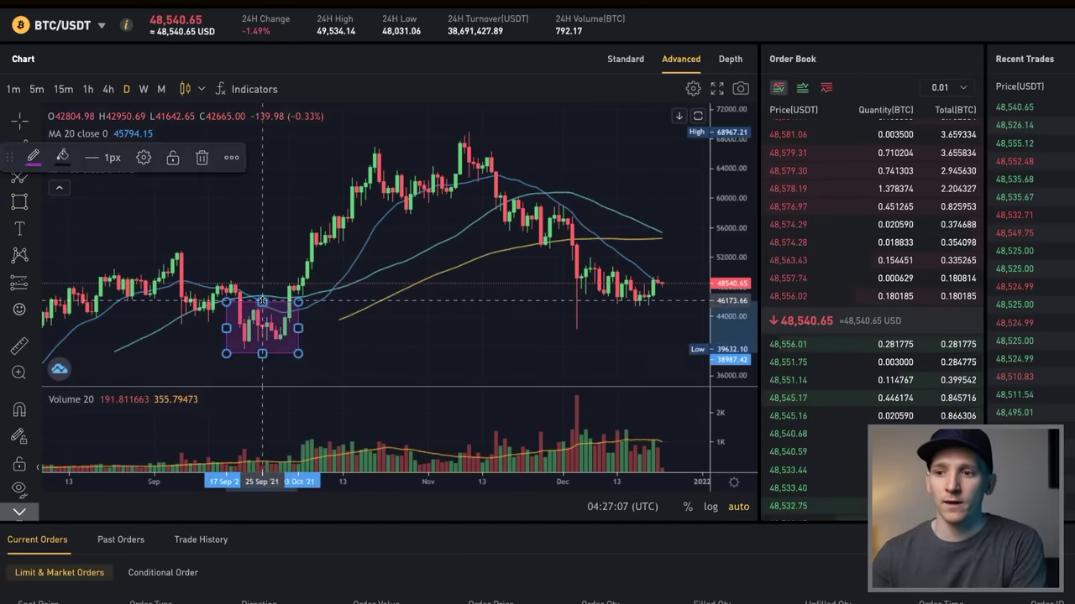
drag(262, 354, 263, 351)
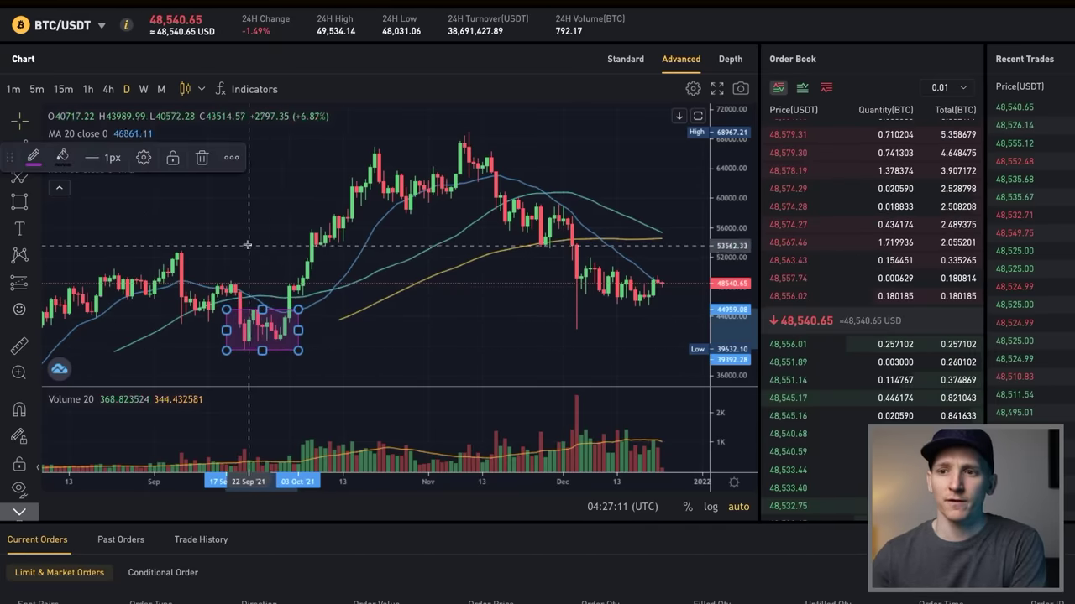
Set the rectangle's border to green with a 2px thickness and deselect it
click(143, 159)
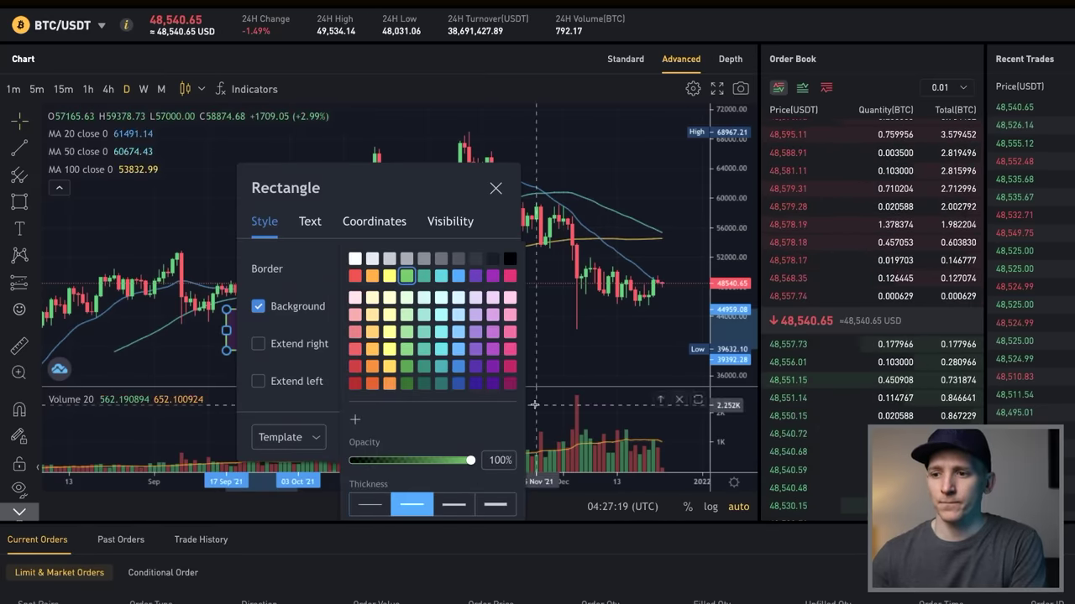
click(495, 188)
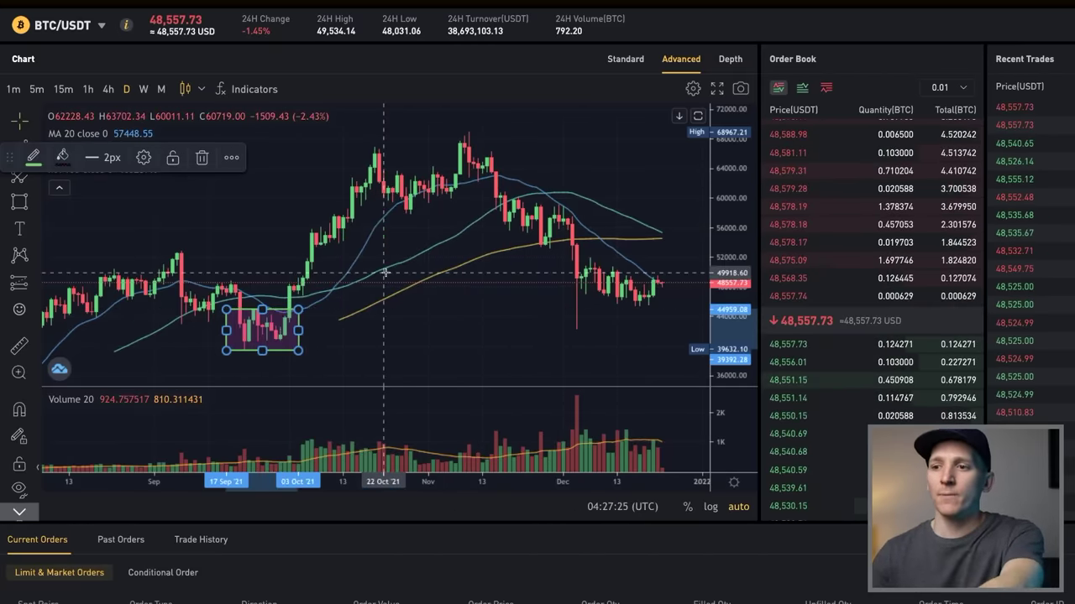
click(292, 226)
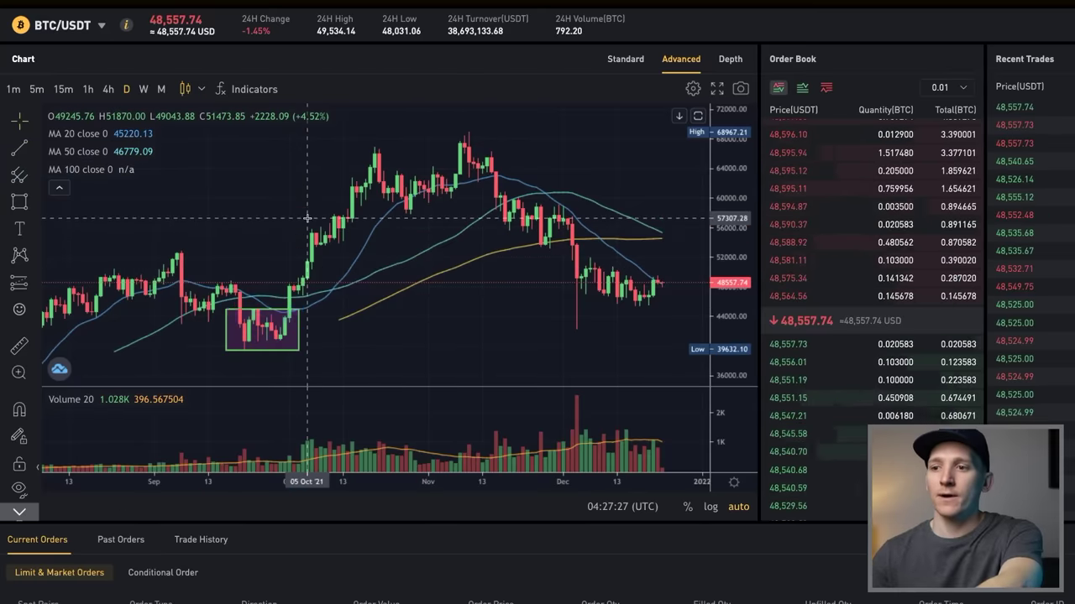
Duplicate the rectangle and place the copy over the October candles, starting at 3 Oct '21 with its lower edge at about 53461
drag(226, 279, 299, 320)
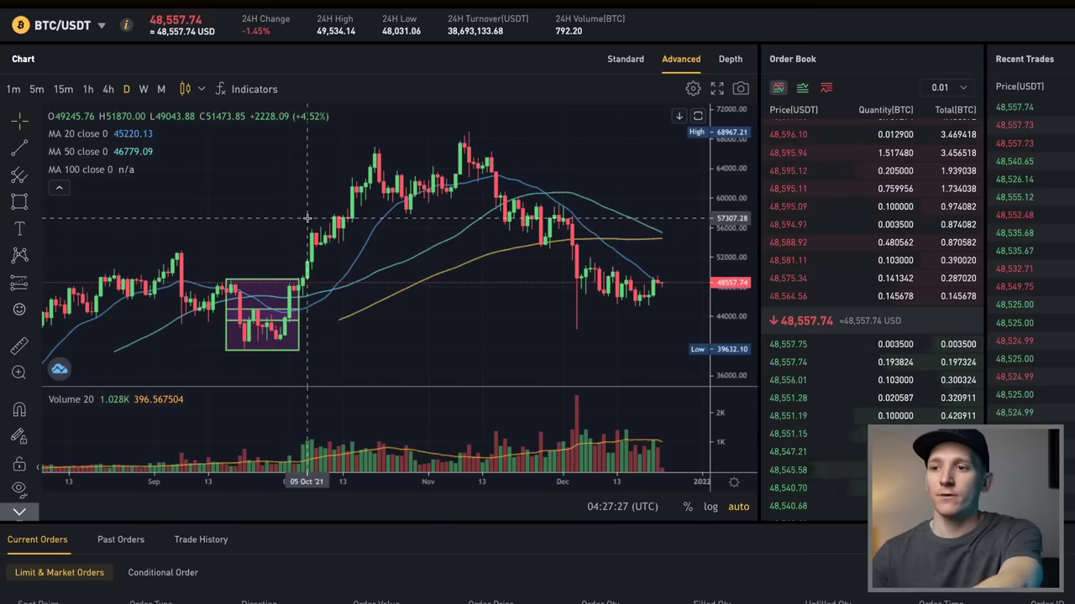
click(277, 290)
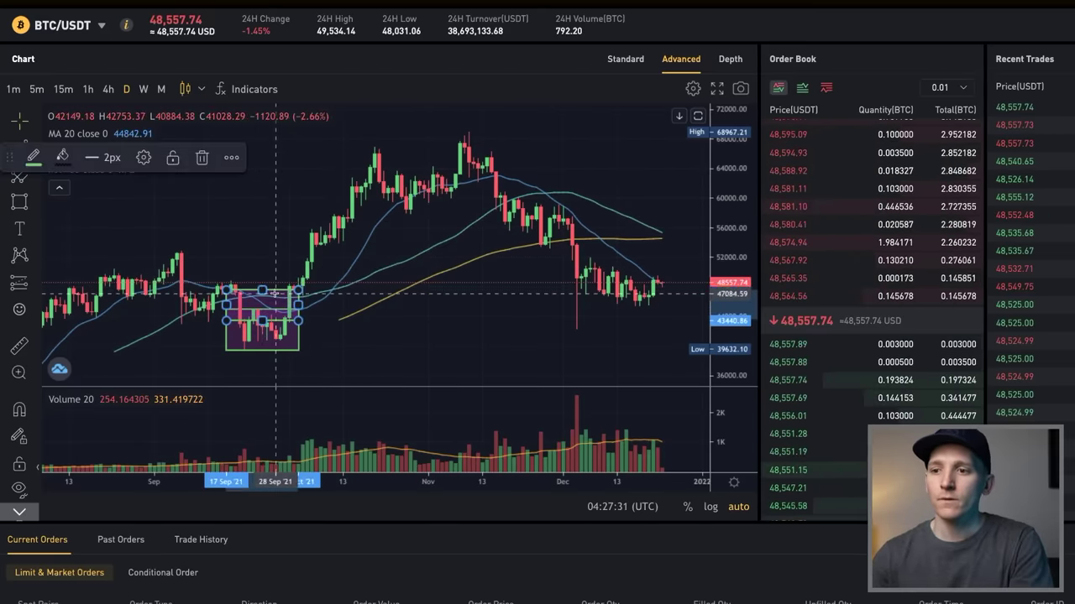
drag(276, 293, 348, 220)
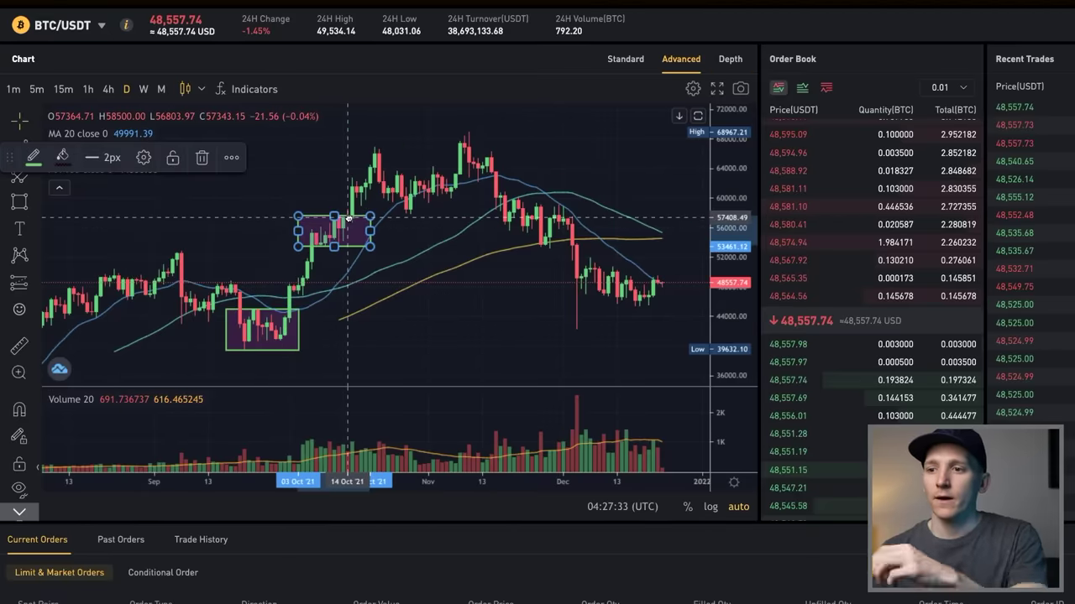
Place further rectangle copies over the candles from 19 Nov to 5 Dec '21 and from 19 Dec '21 between about 52449 and 58016
mouse_move(348, 219)
mouse_down()
mouse_move(477, 249)
mouse_move(561, 206)
mouse_up()
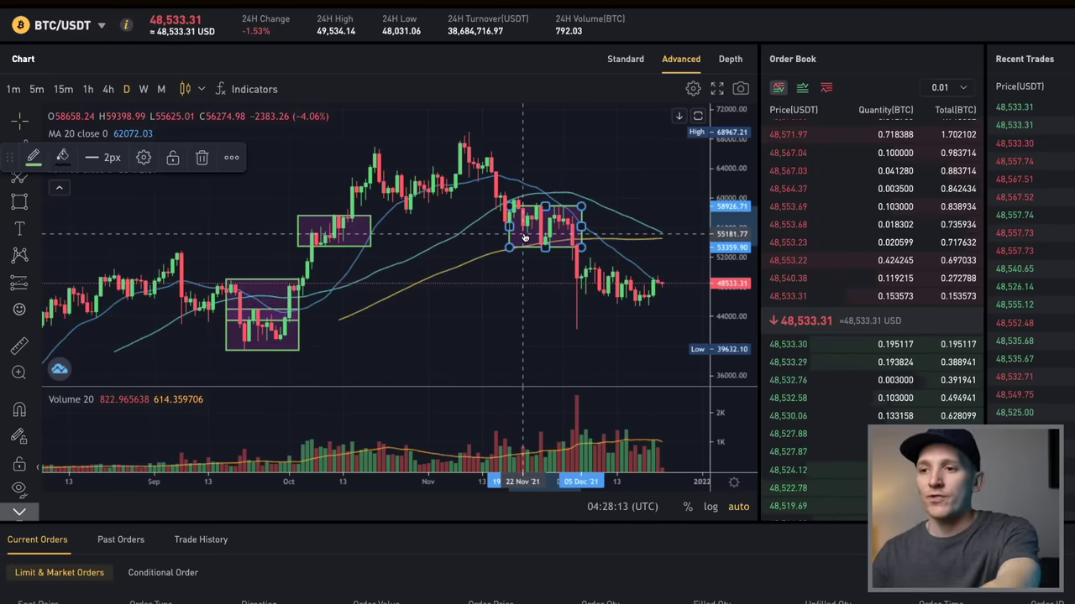
click(261, 280)
mouse_move(252, 281)
mouse_down()
mouse_move(421, 235)
mouse_move(672, 213)
mouse_up()
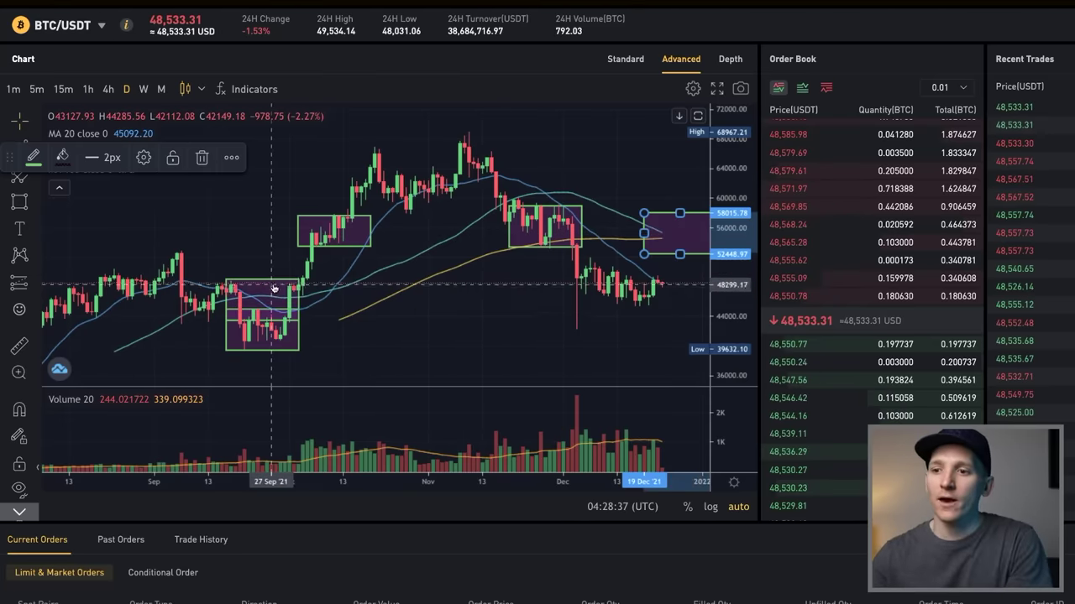
Move the overlapping September rectangle copy over the candles from 8 Dec to 24 Dec '21, between about 44554 and 50121
mouse_move(273, 284)
mouse_down()
mouse_move(630, 281)
mouse_move(640, 271)
mouse_up()
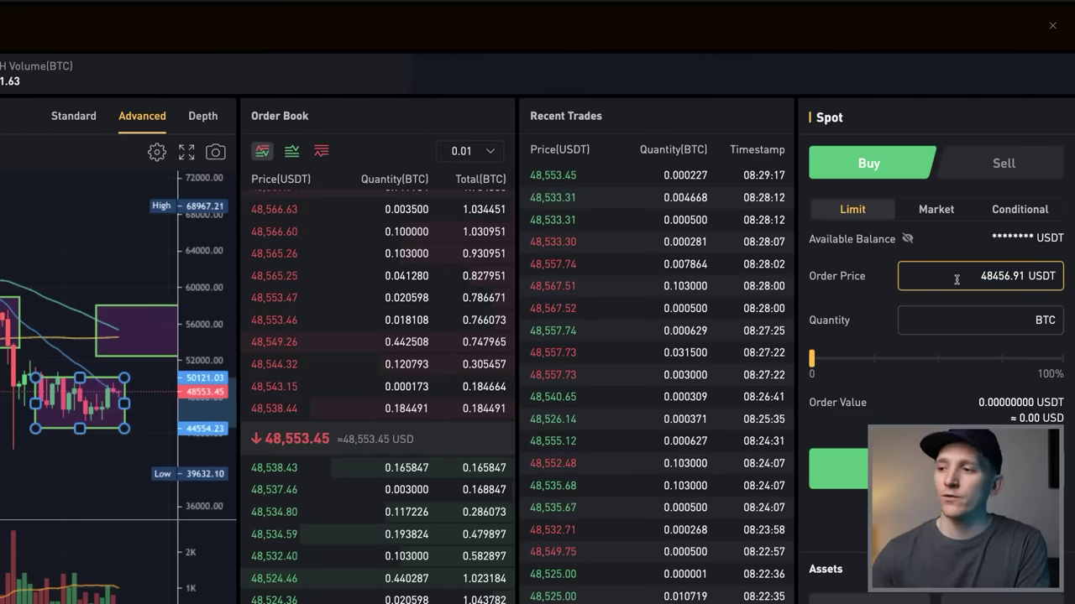
Place a limit buy order for 0.000652 BTC at 48456.91 USDT and check it in the current orders list
scroll(956, 280, down, 1)
drag(811, 318, 883, 313)
scroll(928, 308, down, 2)
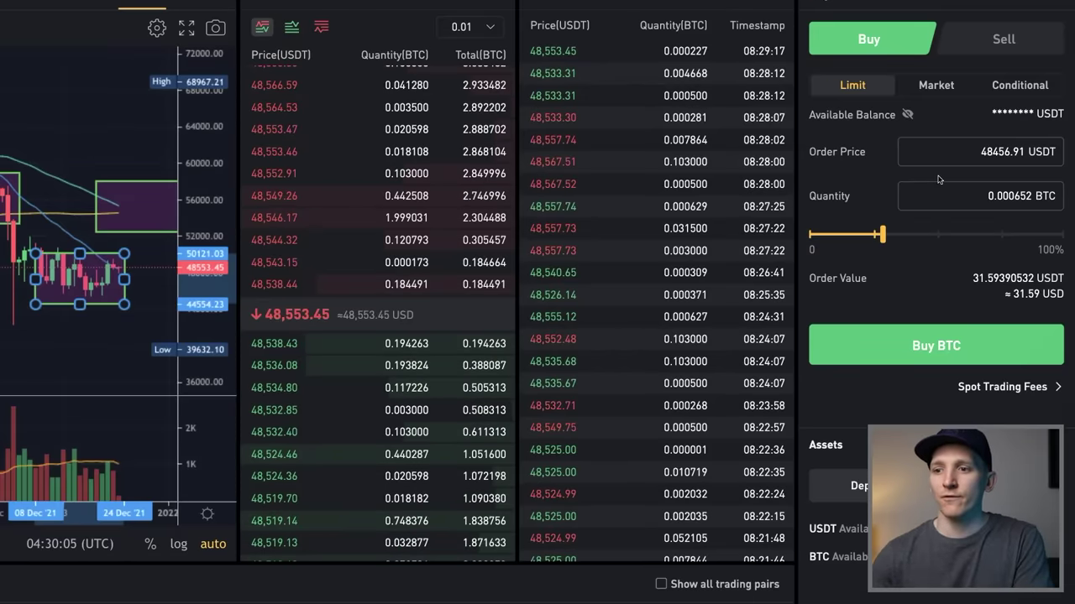
scroll(938, 179, down, 1)
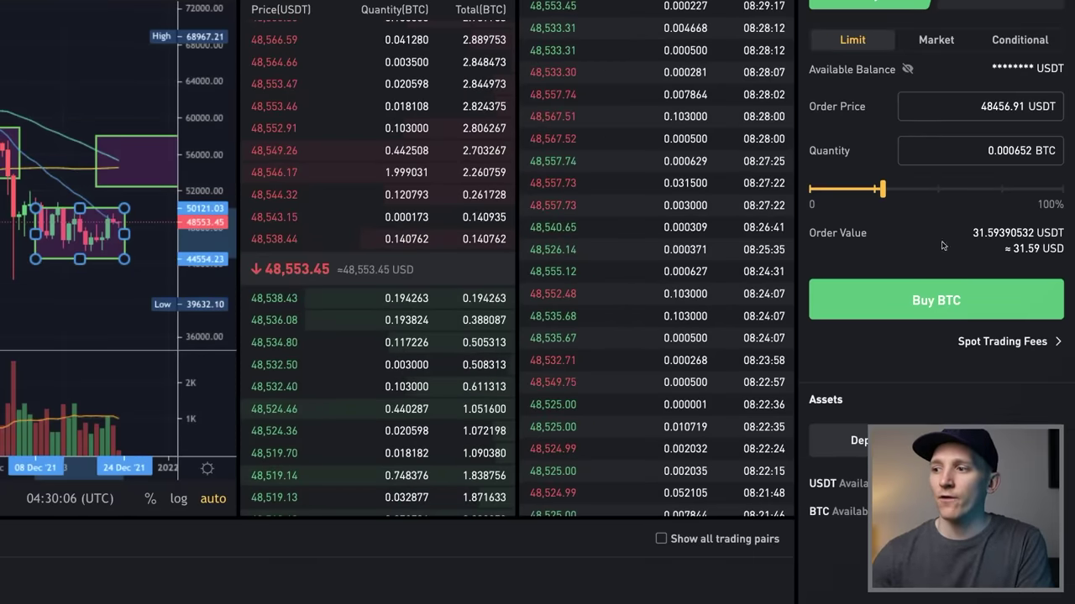
click(942, 301)
click(42, 401)
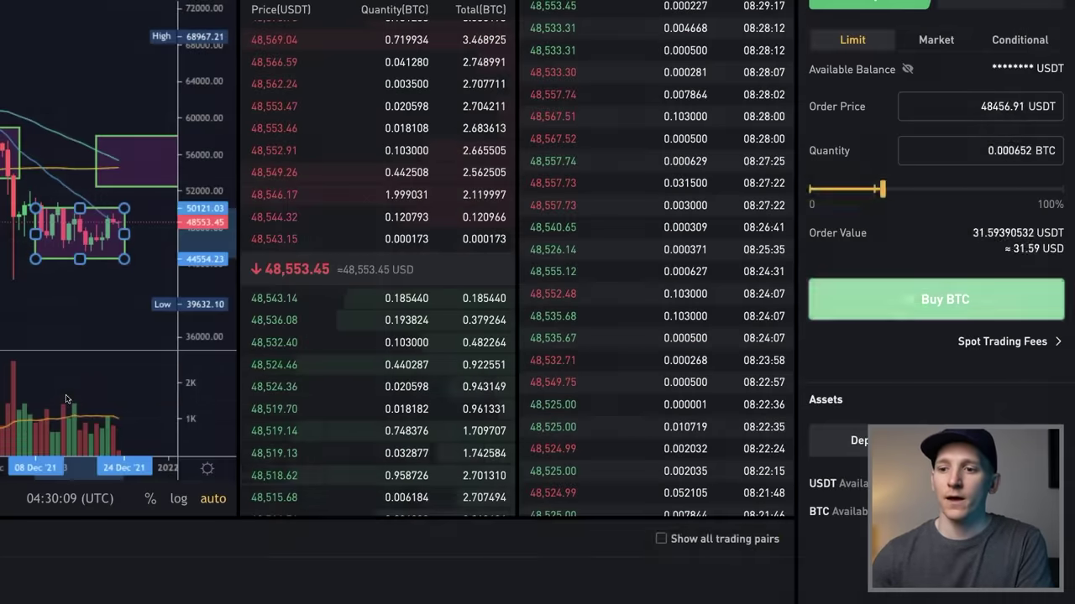
scroll(366, 555, down, 3)
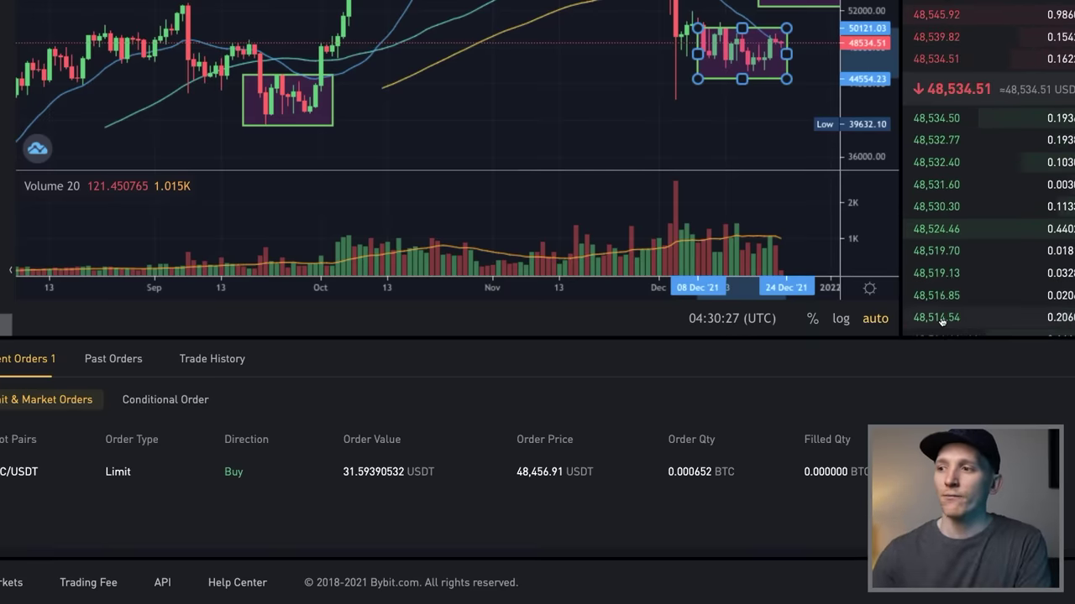
scroll(942, 322, up, 3)
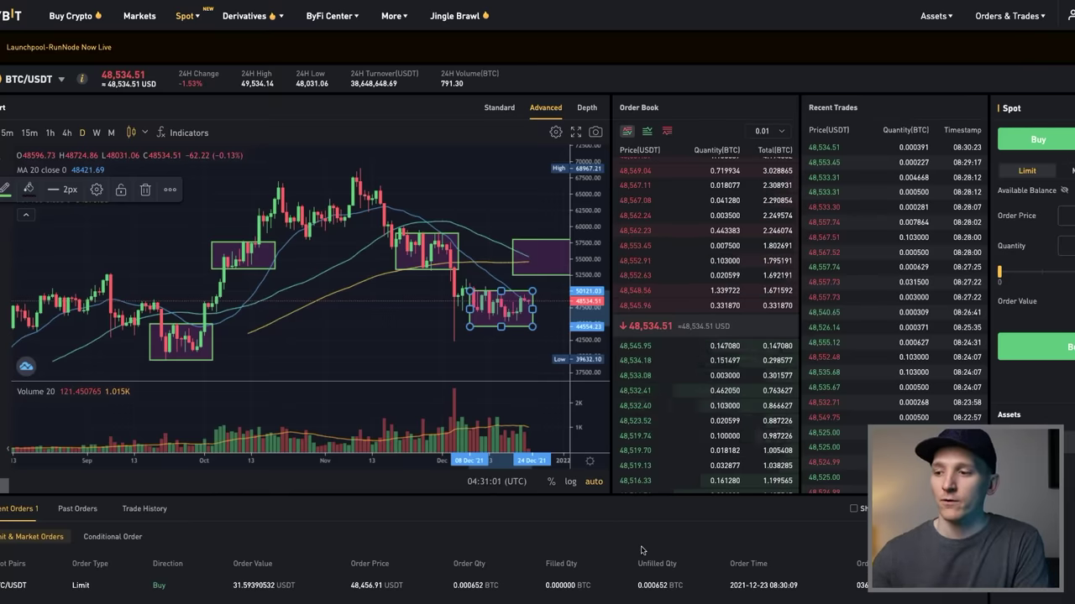
Search the indicators for "atr" and add Average True Range to the BTC/USDT chart
scroll(640, 550, down, 1)
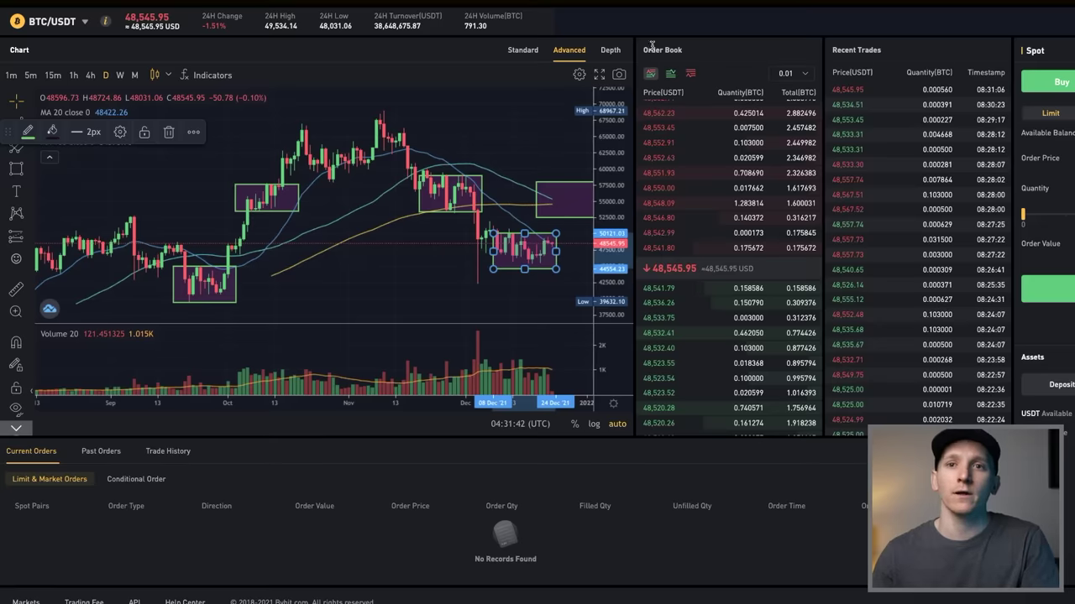
click(210, 74)
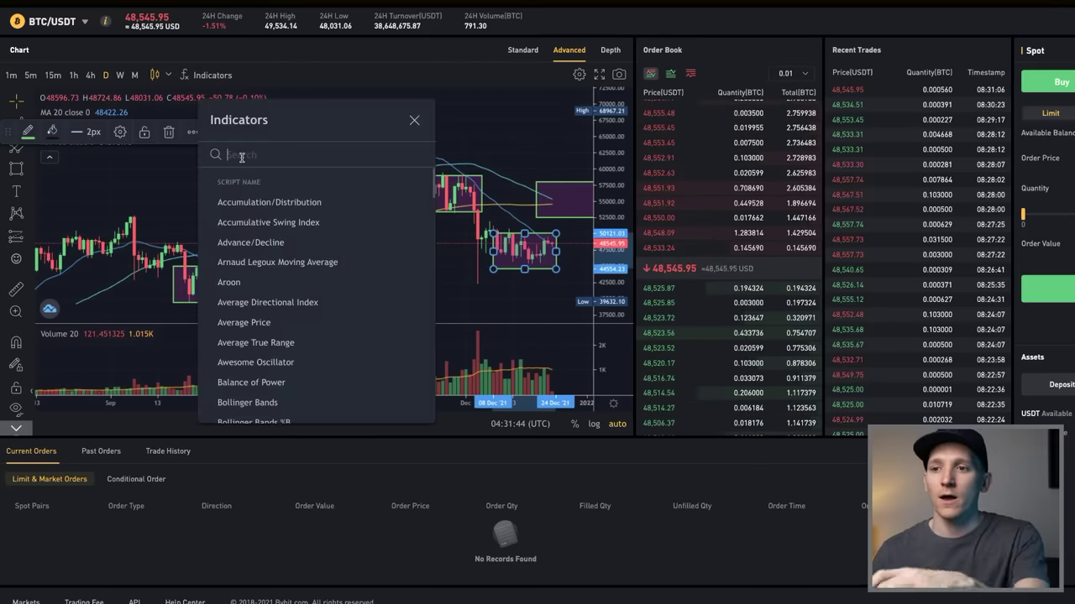
text(atr)
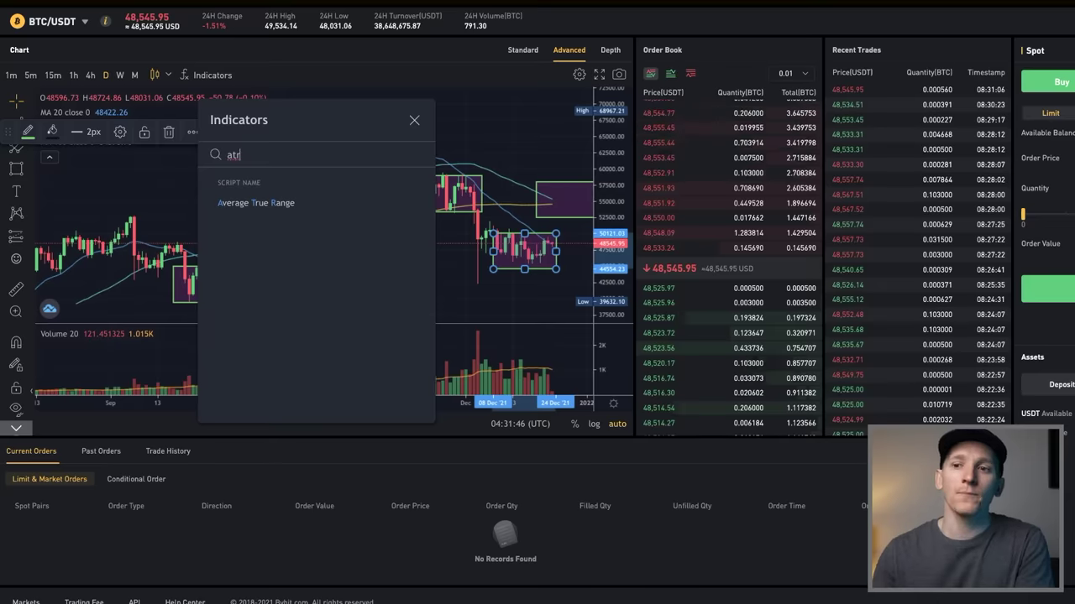
click(257, 207)
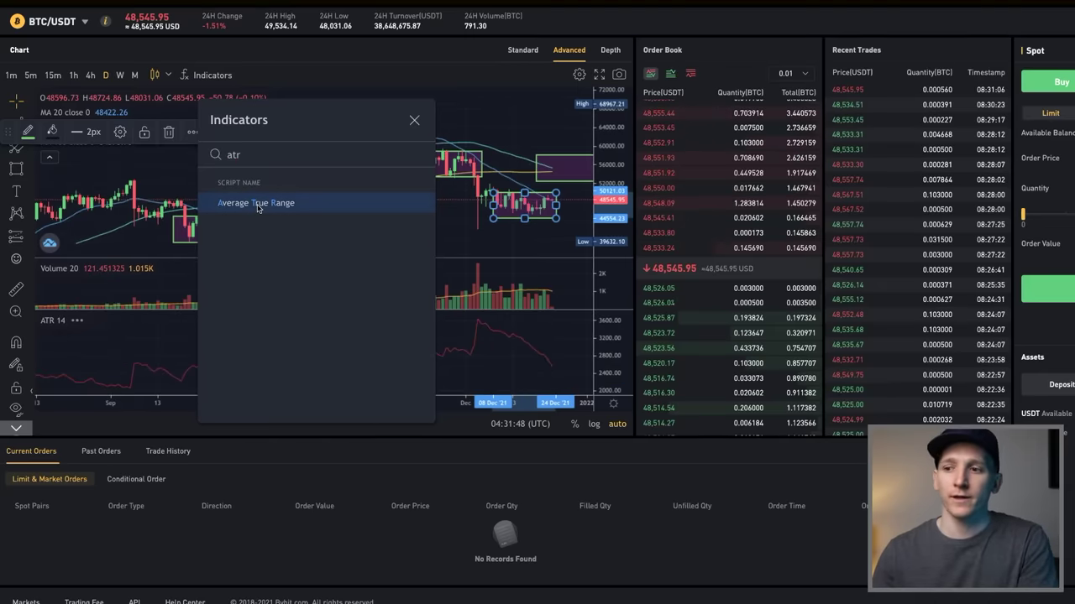
click(414, 122)
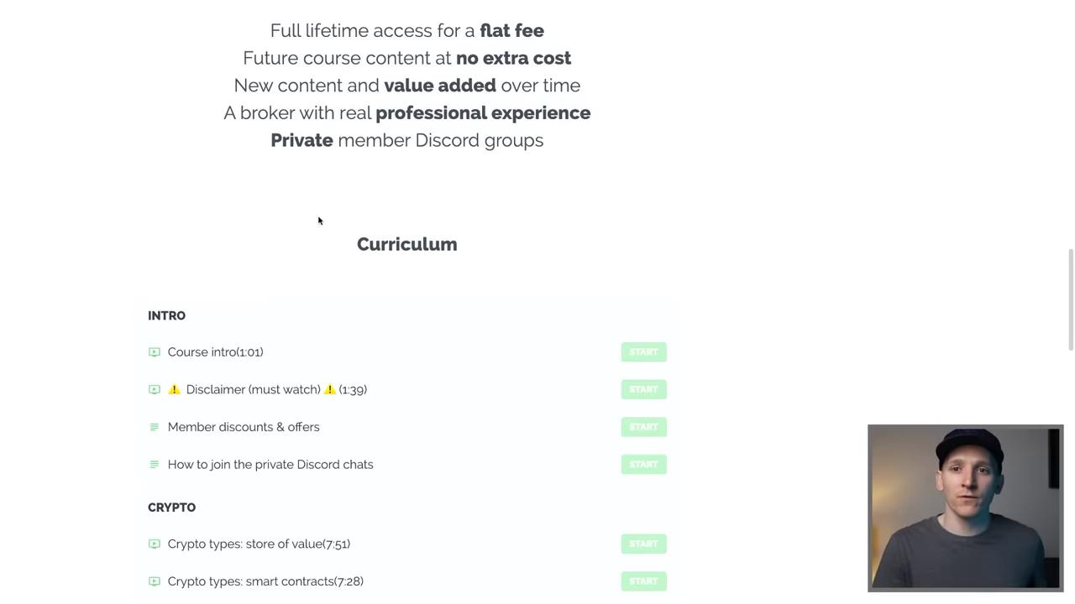
Look through the crypto course curriculum from the Intro lessons to the end of the Tokenomics section
scroll(318, 219, down, 1)
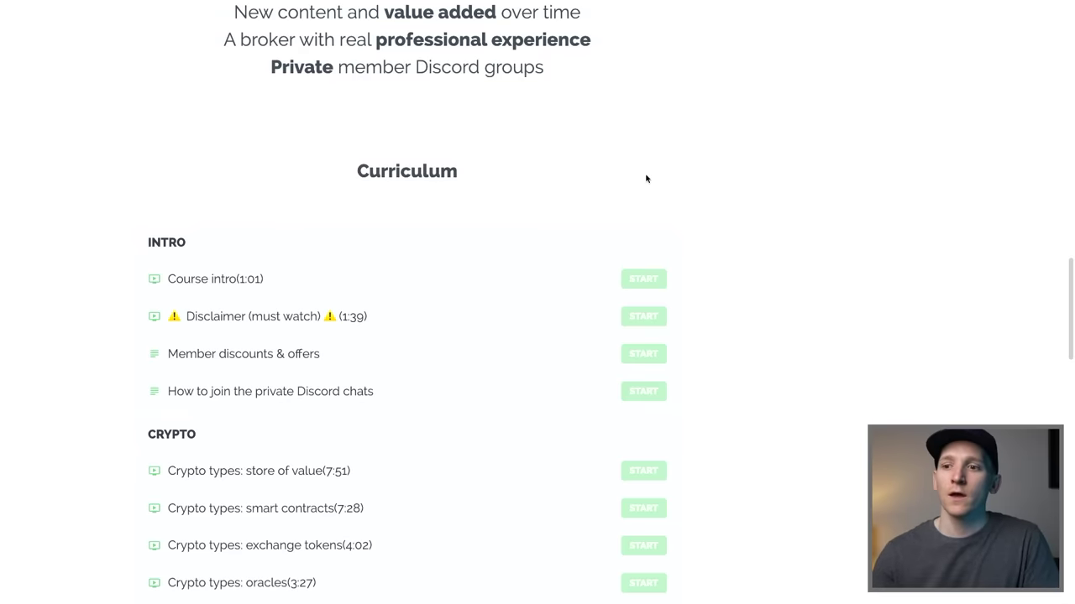
scroll(704, 155, down, 1)
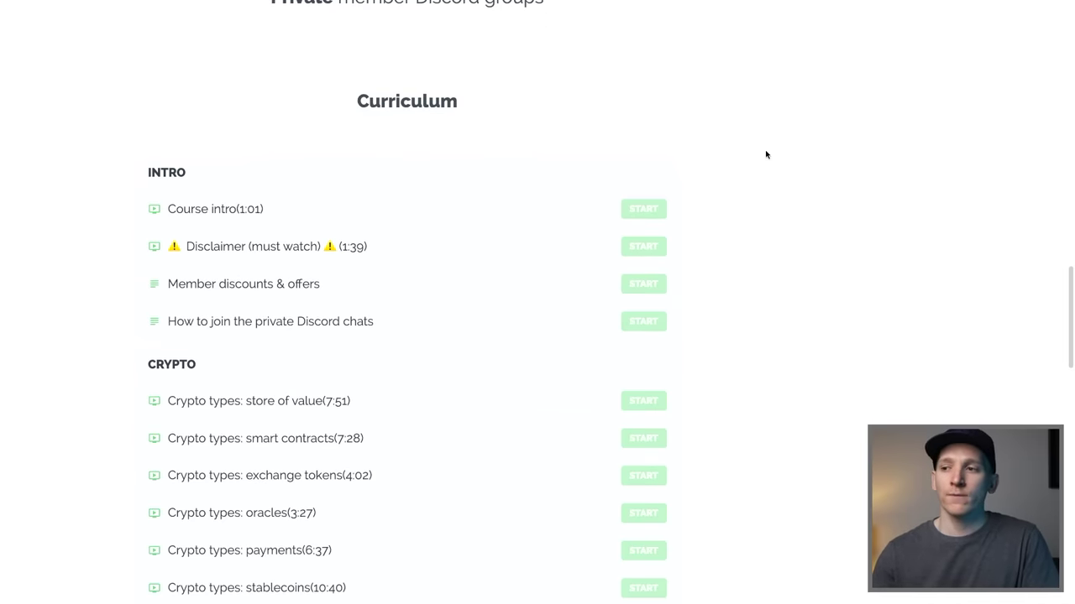
scroll(766, 154, down, 1)
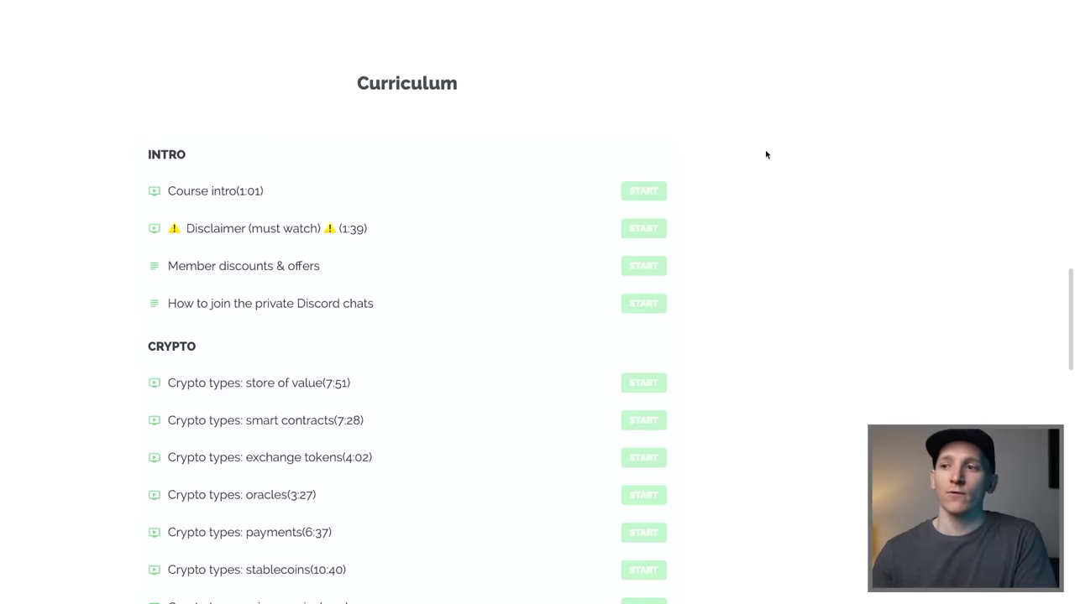
scroll(766, 155, down, 1)
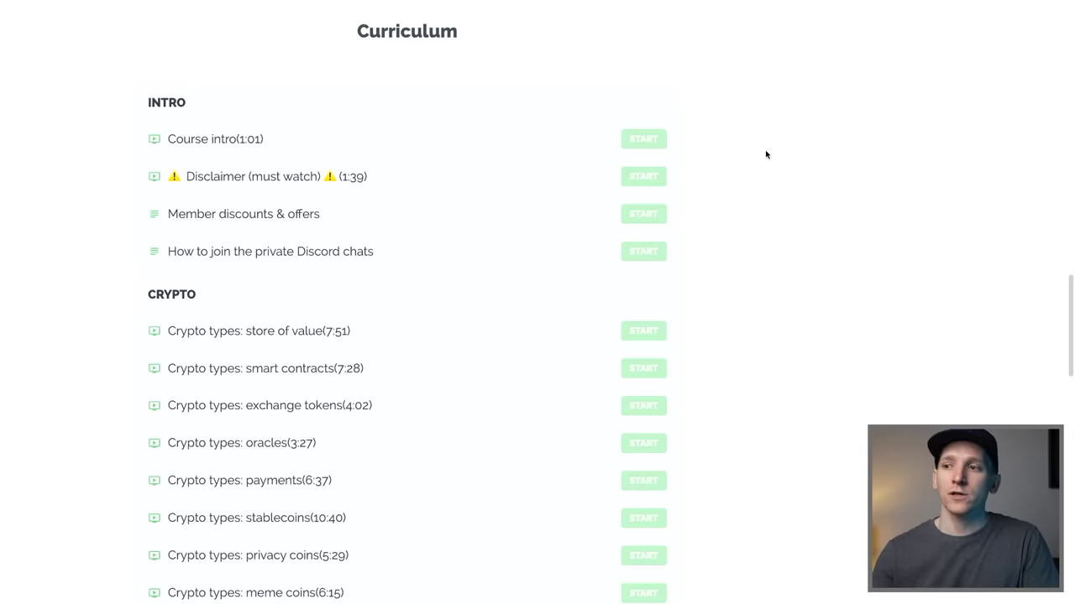
scroll(766, 154, down, 3)
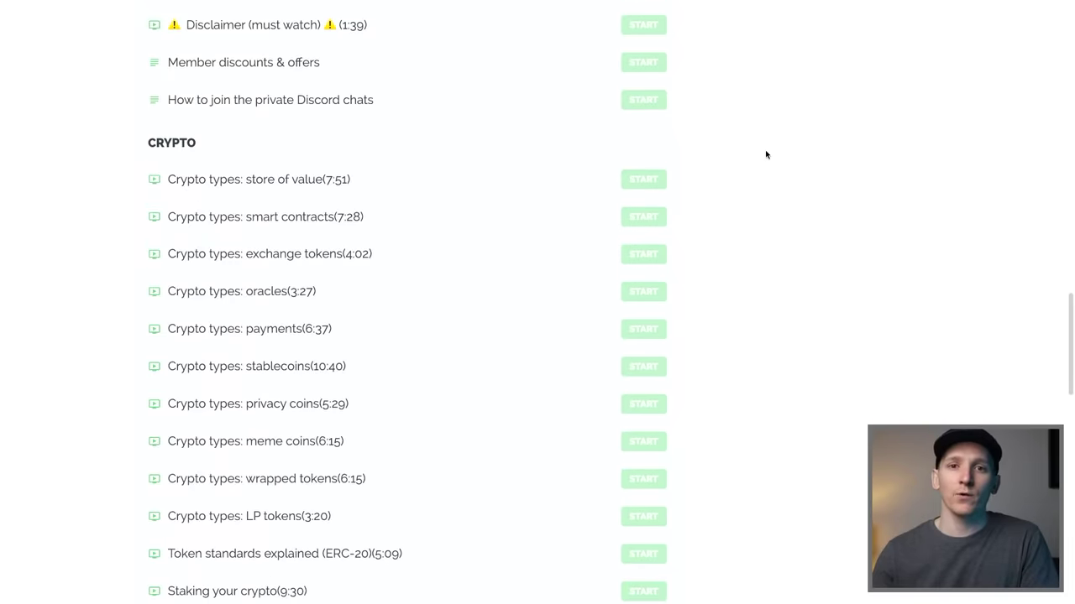
scroll(765, 154, down, 1)
scroll(766, 154, down, 8)
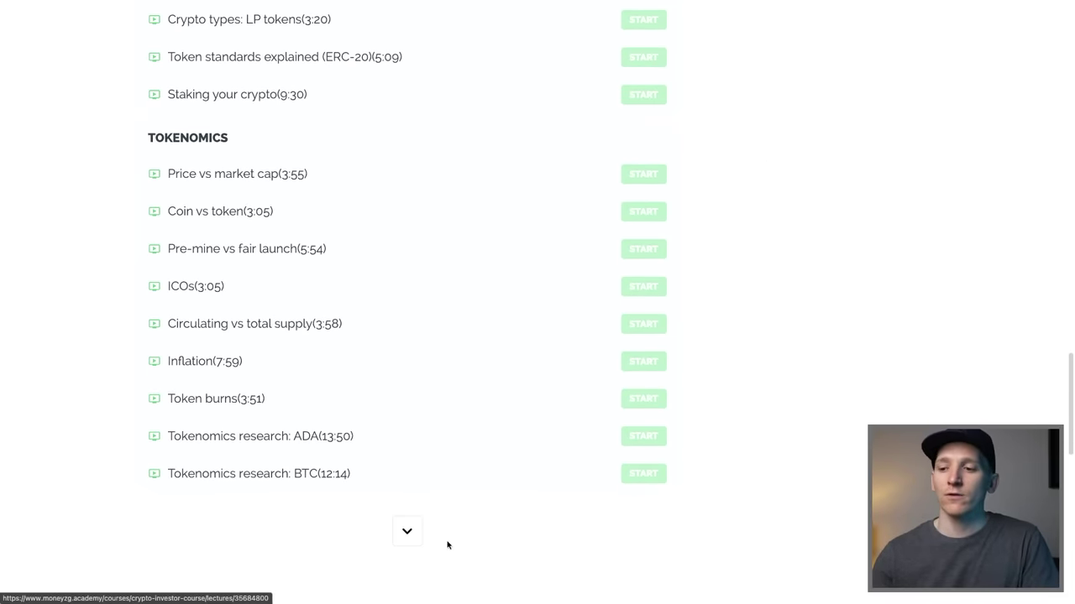
Expand the rest of the curriculum and review its on-chain analysis, DYOR, chart trends, Wallets and DeFi lessons
click(407, 530)
scroll(446, 391, down, 7)
scroll(449, 392, down, 12)
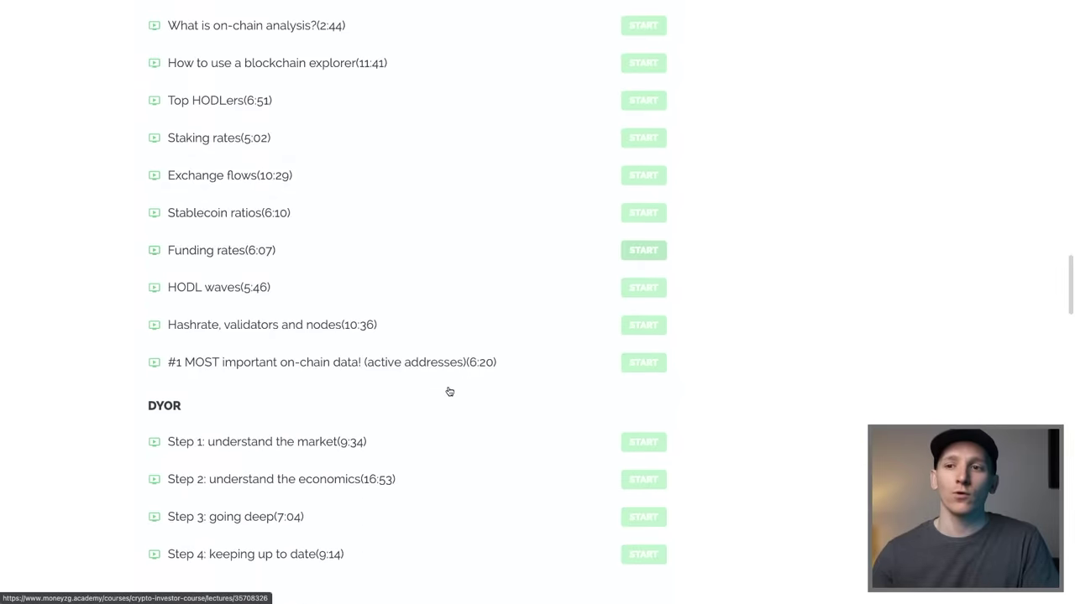
scroll(449, 392, down, 10)
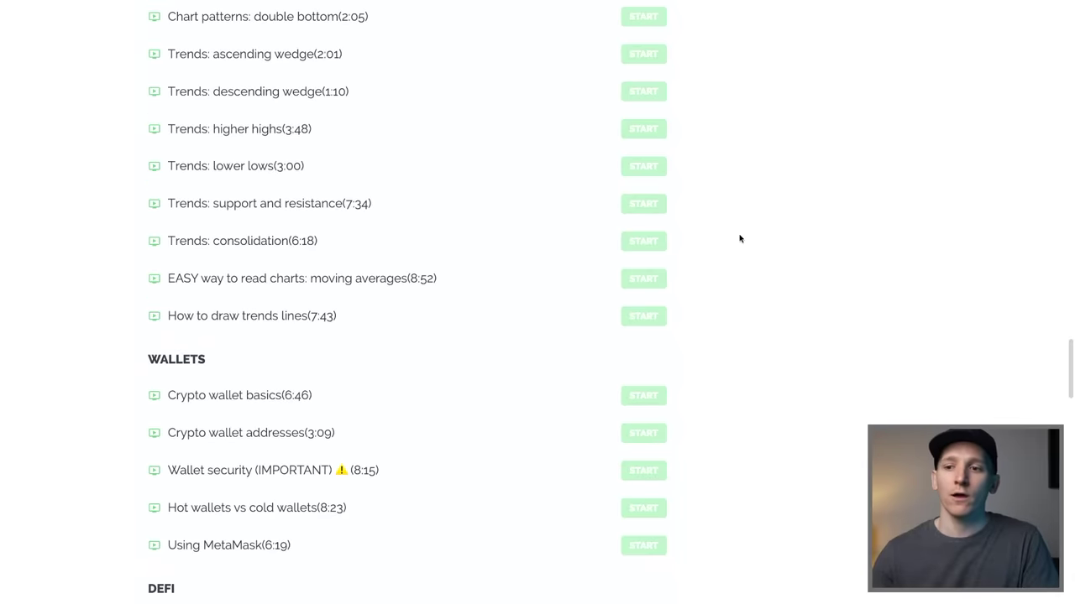
scroll(702, 284, down, 4)
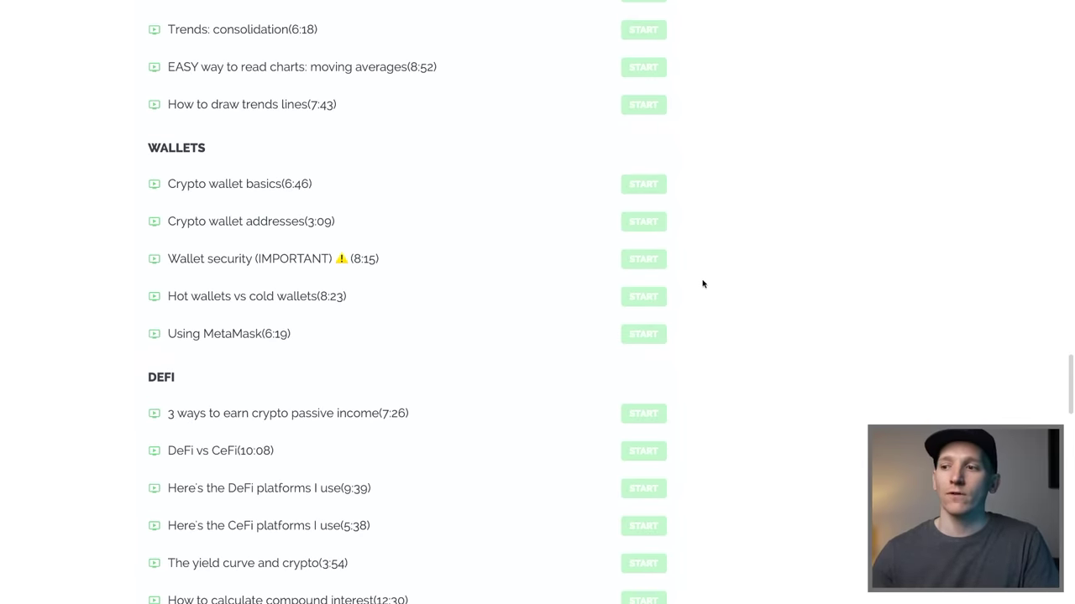
scroll(703, 283, down, 1)
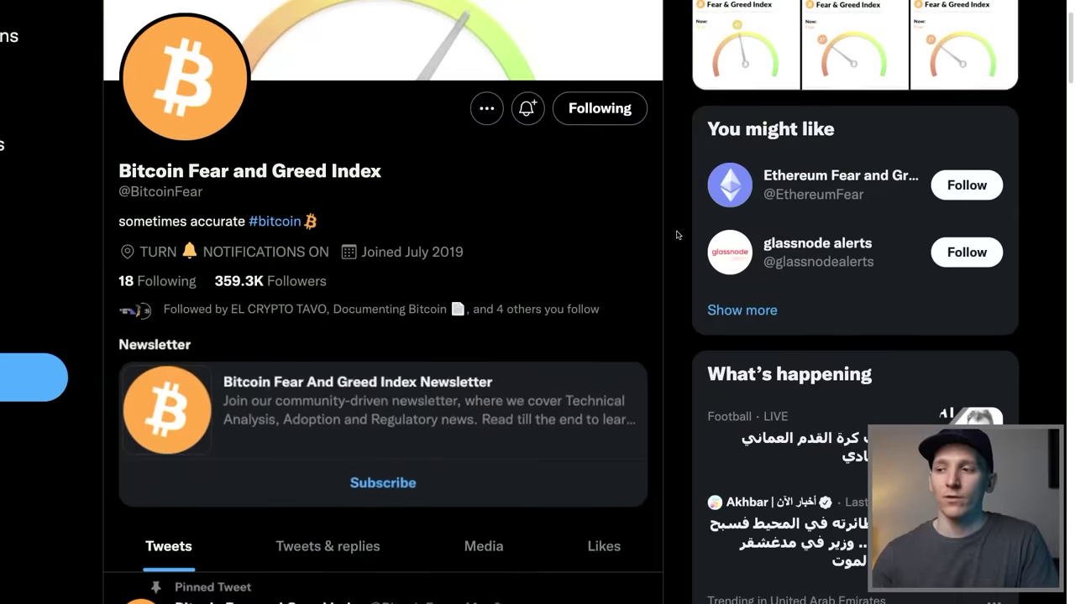
Examine the latest index readings posted on the Bitcoin Fear and Greed Index Twitter profile
right_click(675, 234)
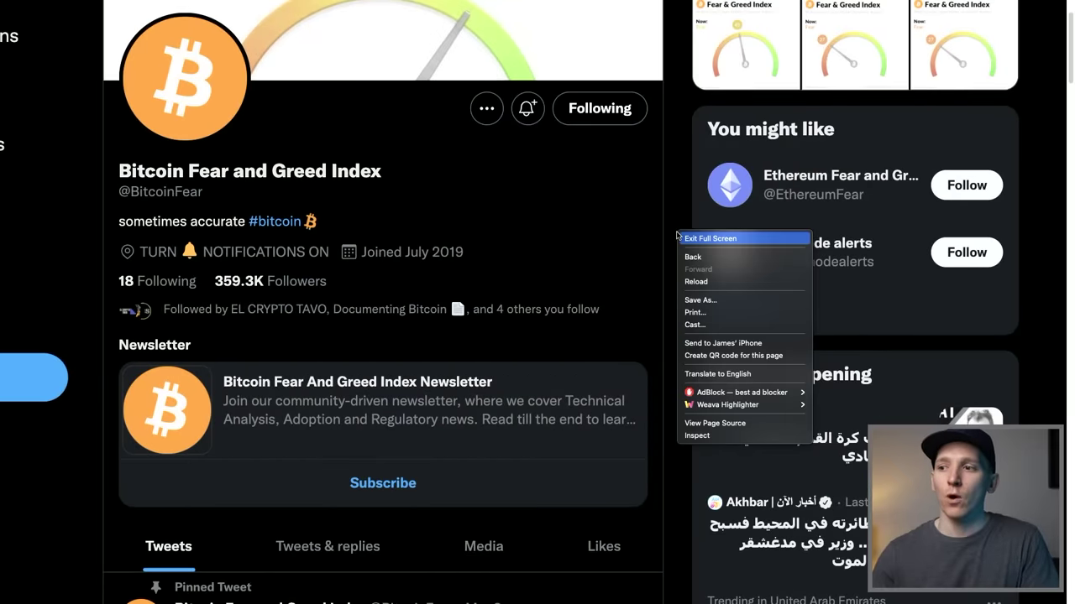
click(679, 167)
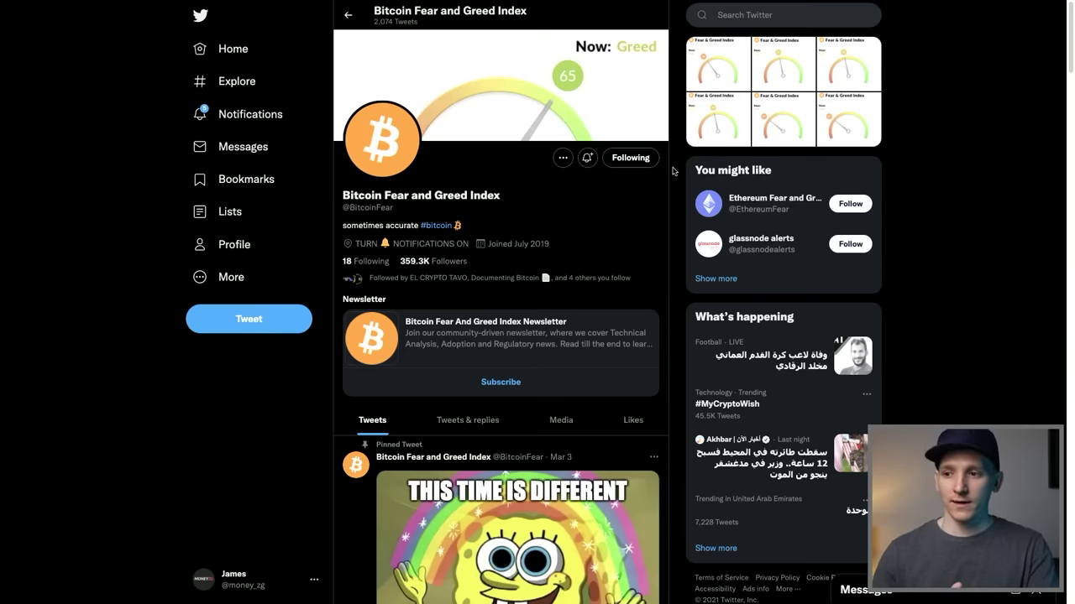
scroll(672, 172, down, 9)
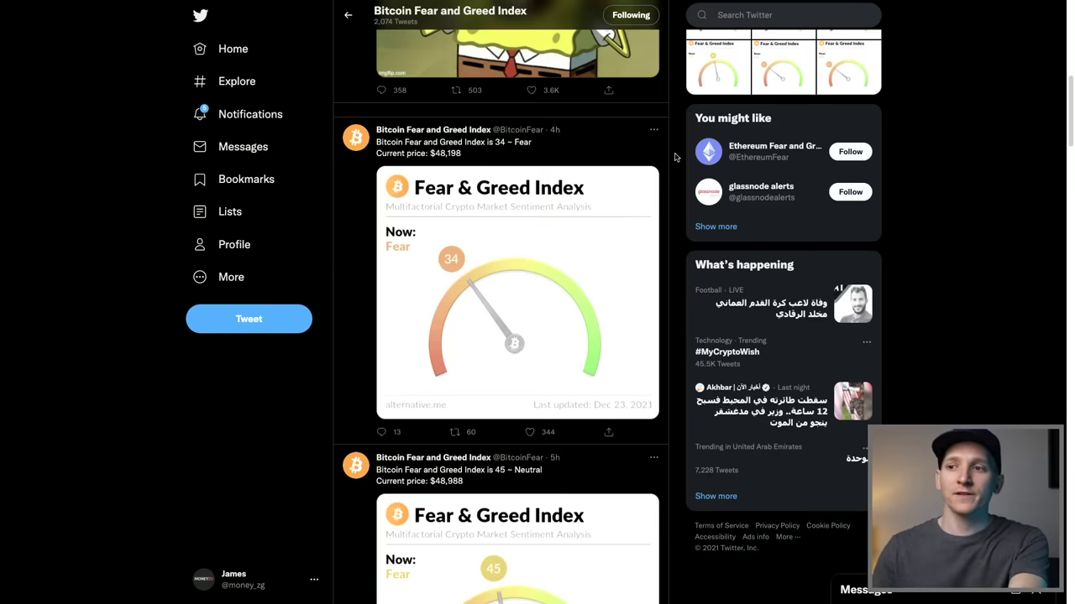
Go to the Blockware insights analyst's Twitter profile and read the recent tweets down to the futures open interest leverage chart
key(alt+Left)
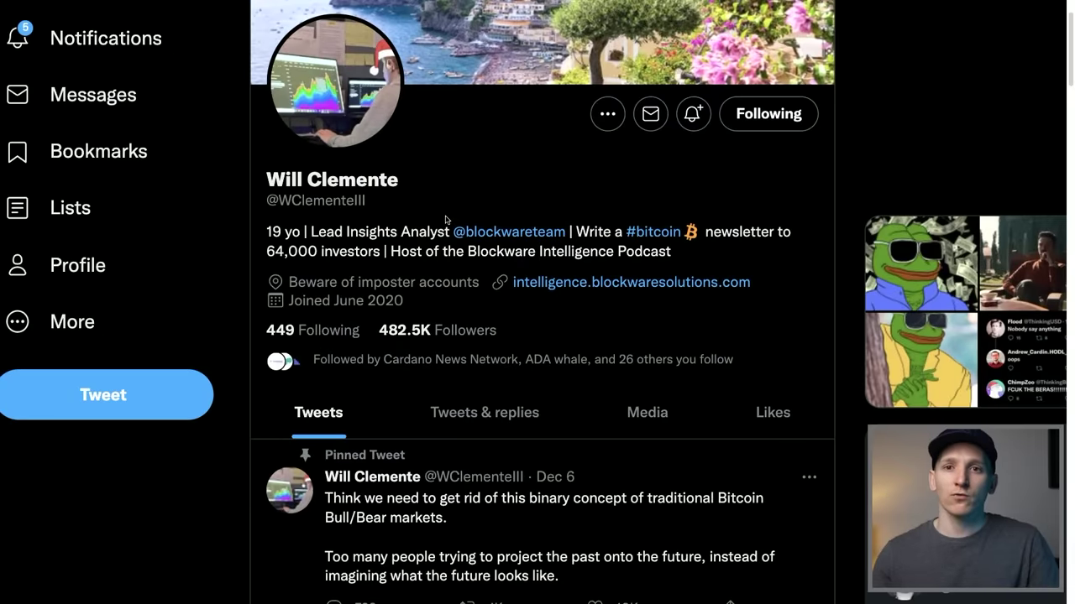
scroll(403, 238, down, 4)
scroll(403, 239, down, 3)
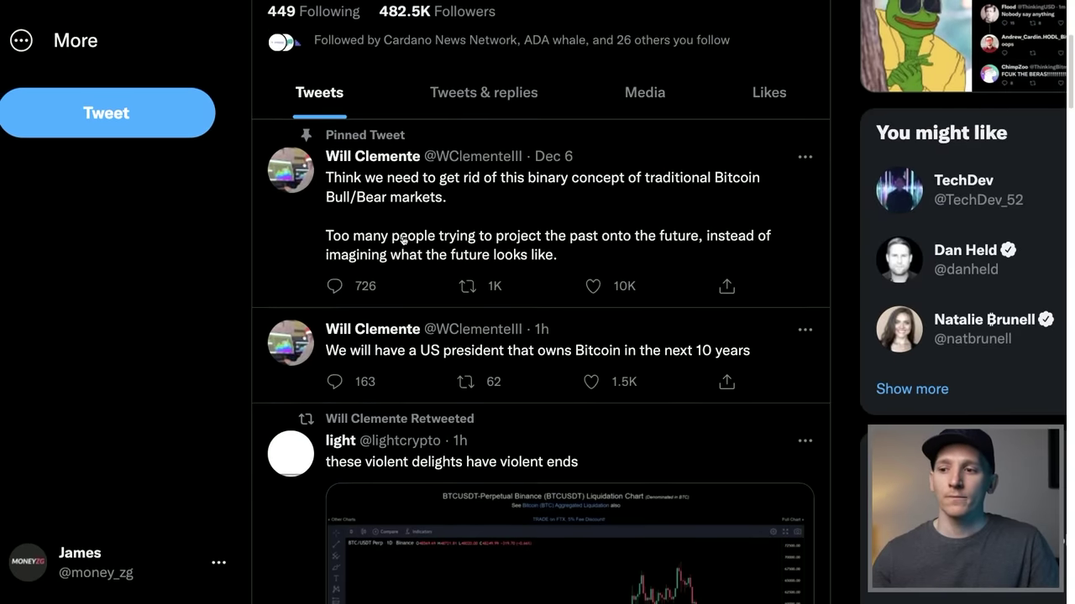
scroll(325, 290, down, 8)
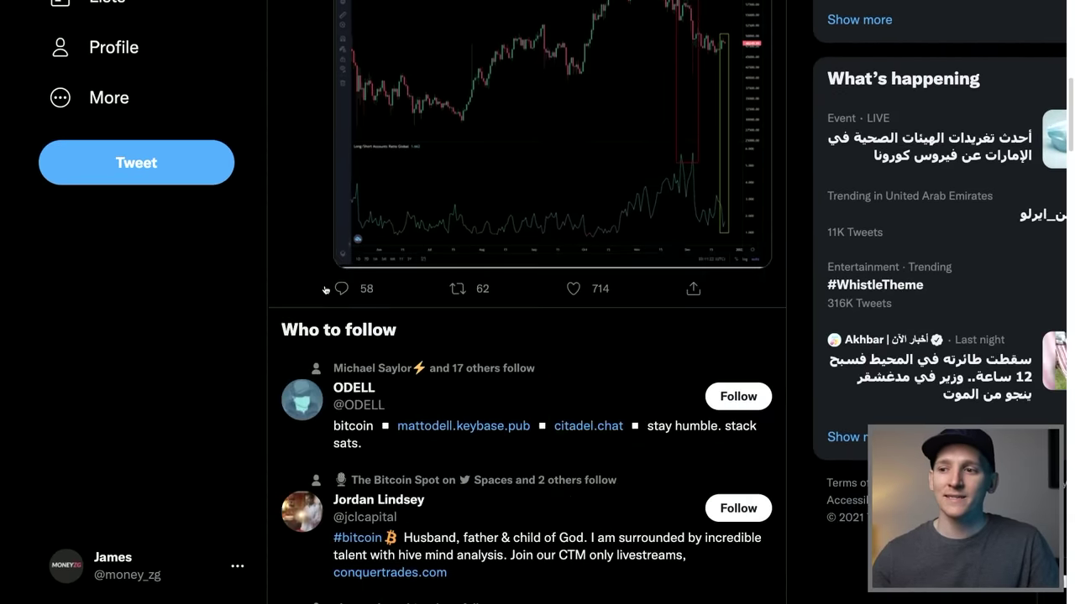
scroll(324, 290, down, 5)
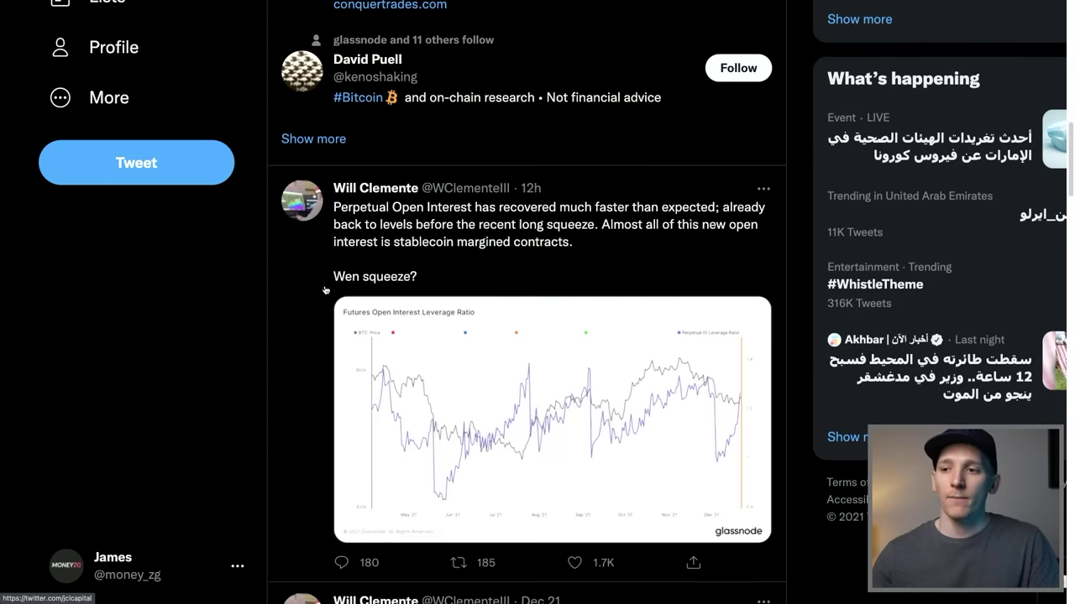
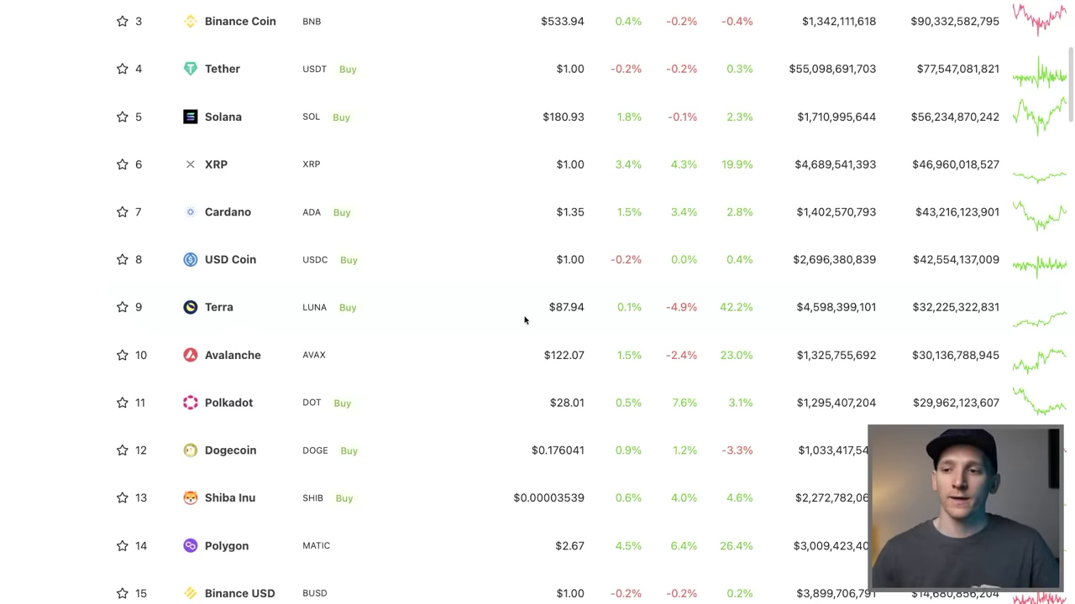
Switch to Bybit's LUNA/USDT daily chart and draw a rectangle across the early-December peaks between about 71.66 and 80.02
scroll(524, 320, right, 2)
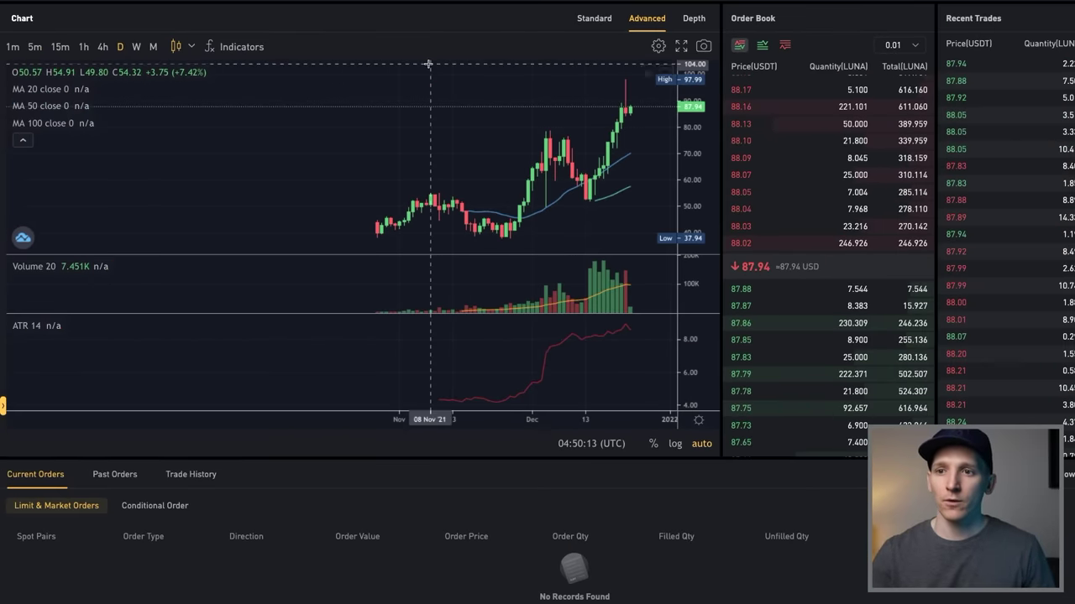
click(3, 405)
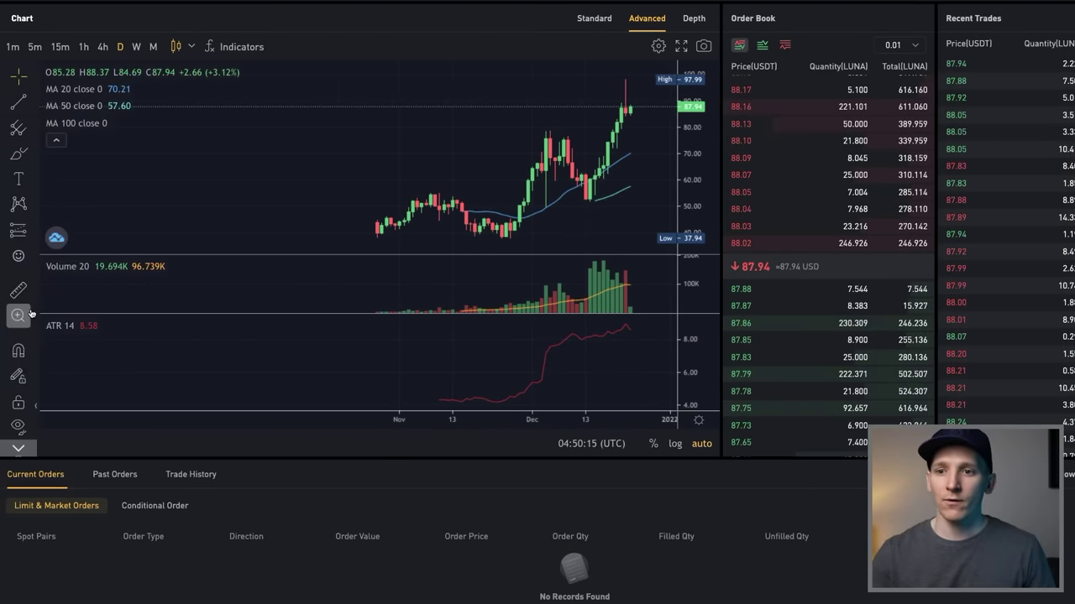
click(27, 150)
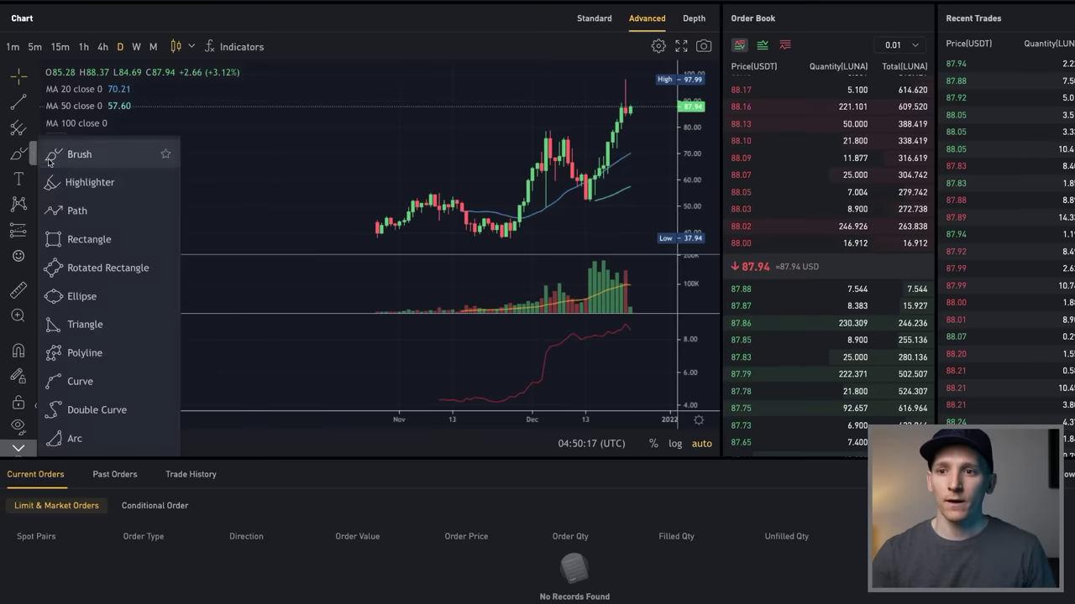
click(88, 239)
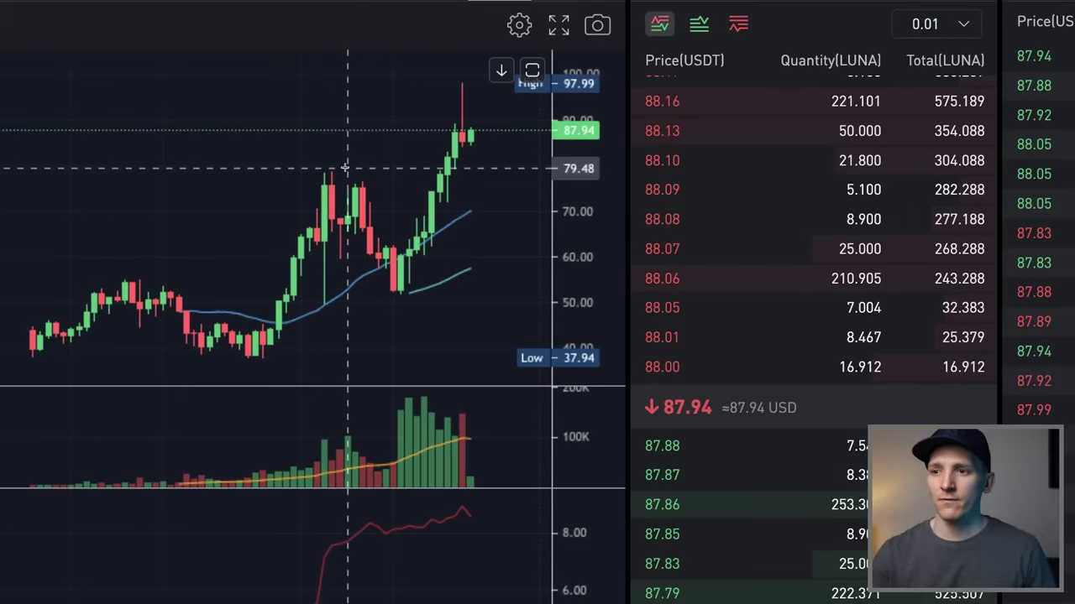
drag(286, 165, 531, 202)
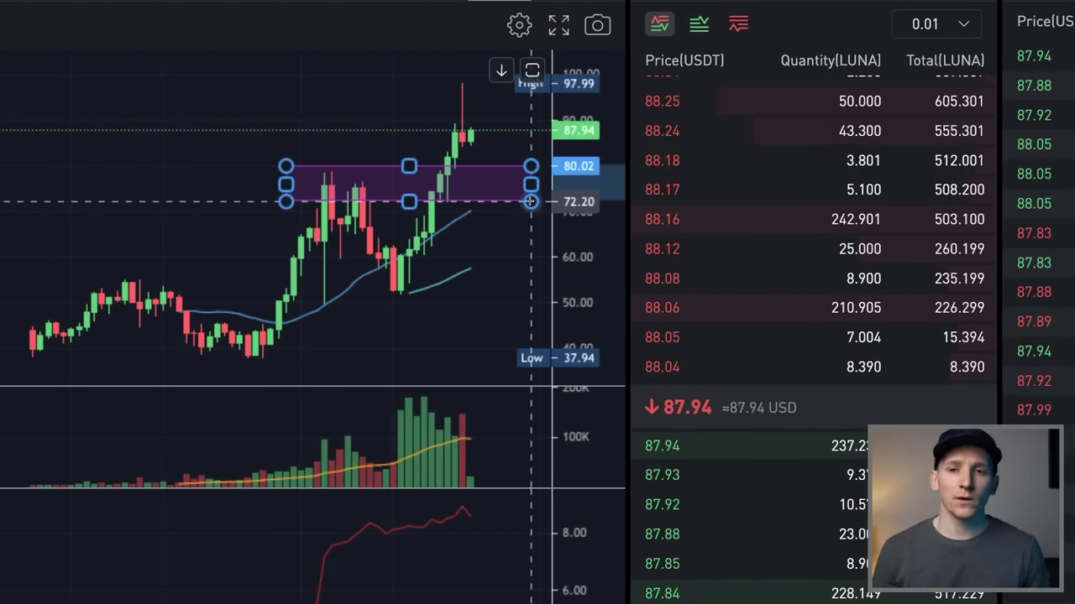
mouse_move(524, 204)
mouse_down()
mouse_move(420, 252)
mouse_move(515, 193)
mouse_move(518, 204)
mouse_up()
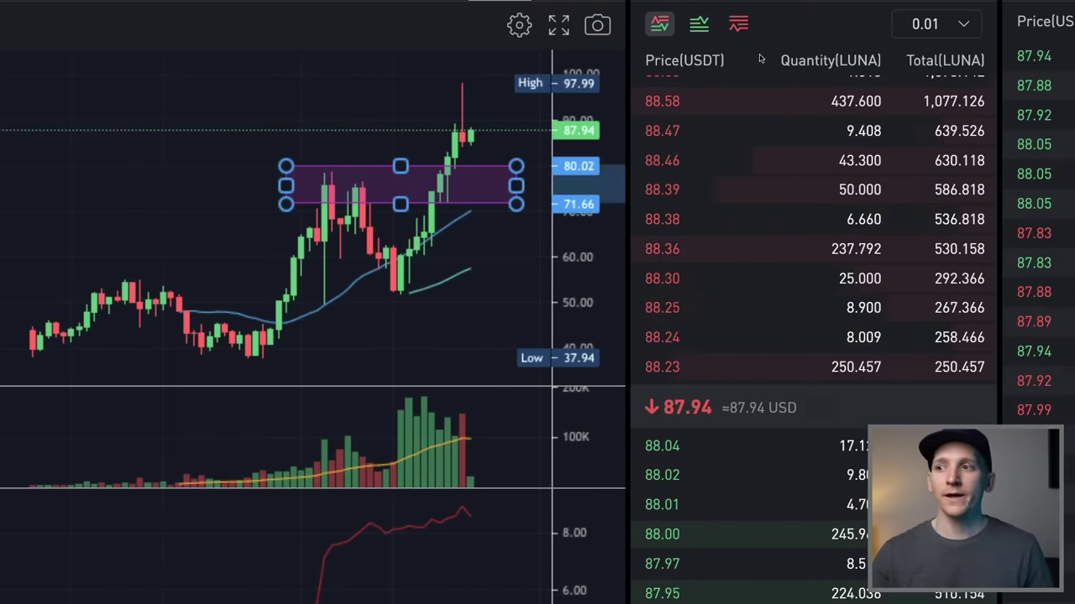
Search the trading pairs for BTC and switch the spot chart to BTC/USDT
scroll(760, 58, up, 1)
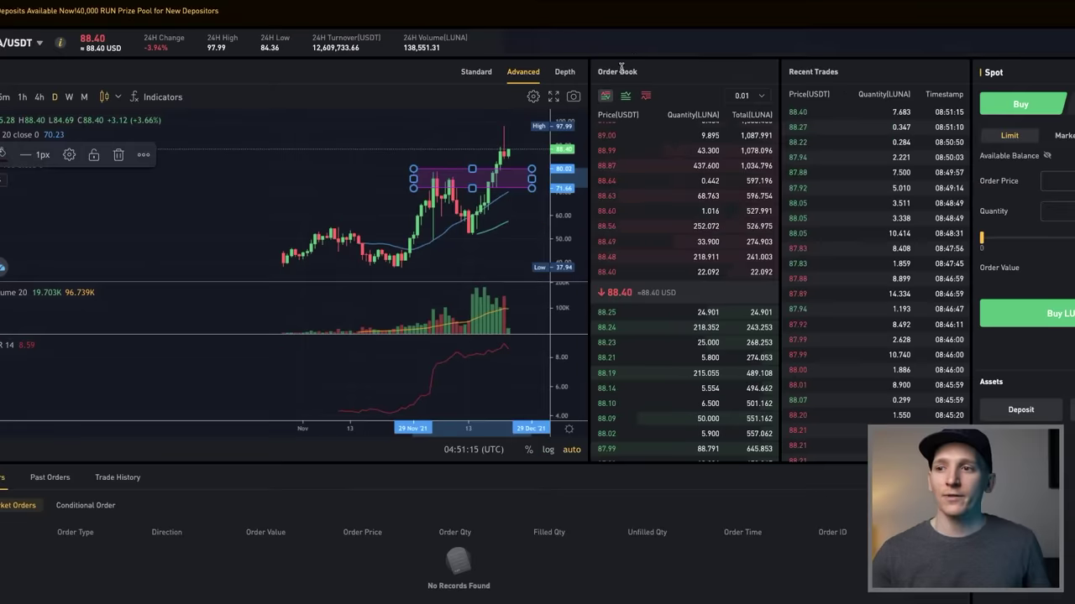
click(50, 70)
text(LUN)
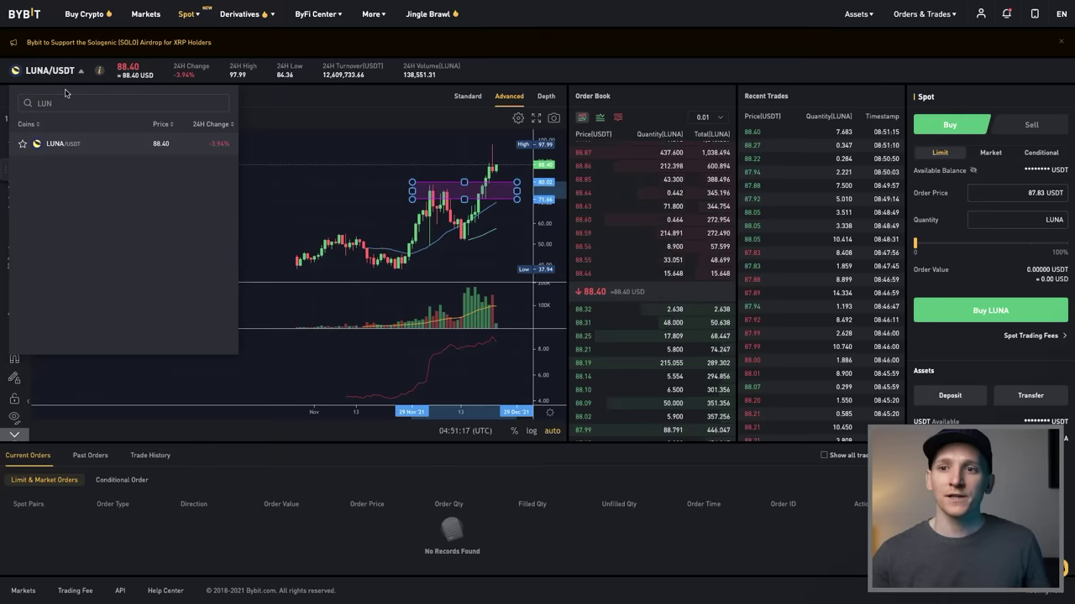
key(BackSpace)
key(BackSpace)
key(BackSpace)
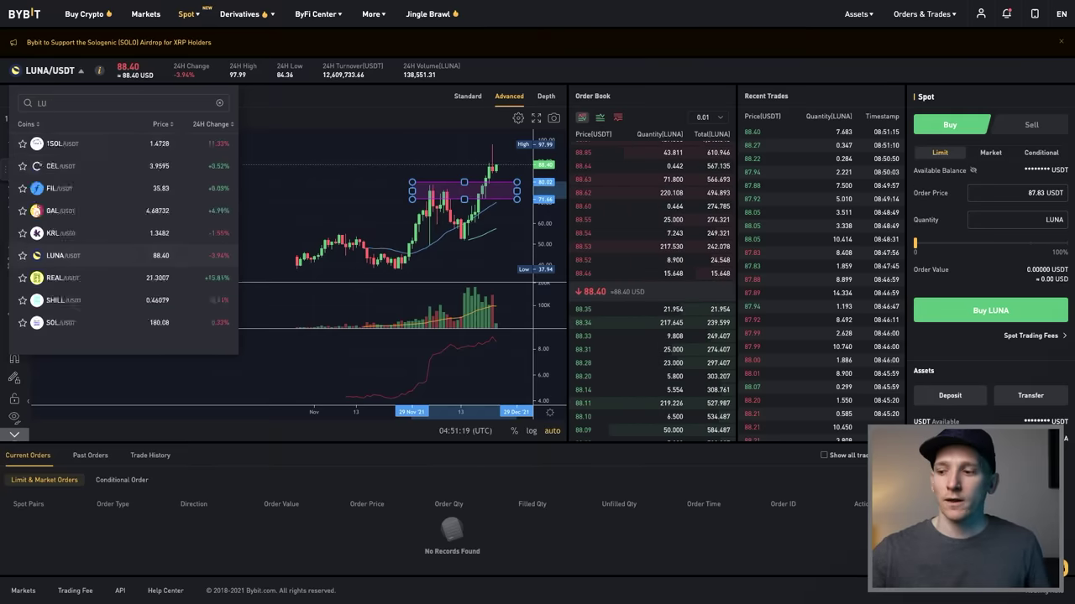
text(BTC)
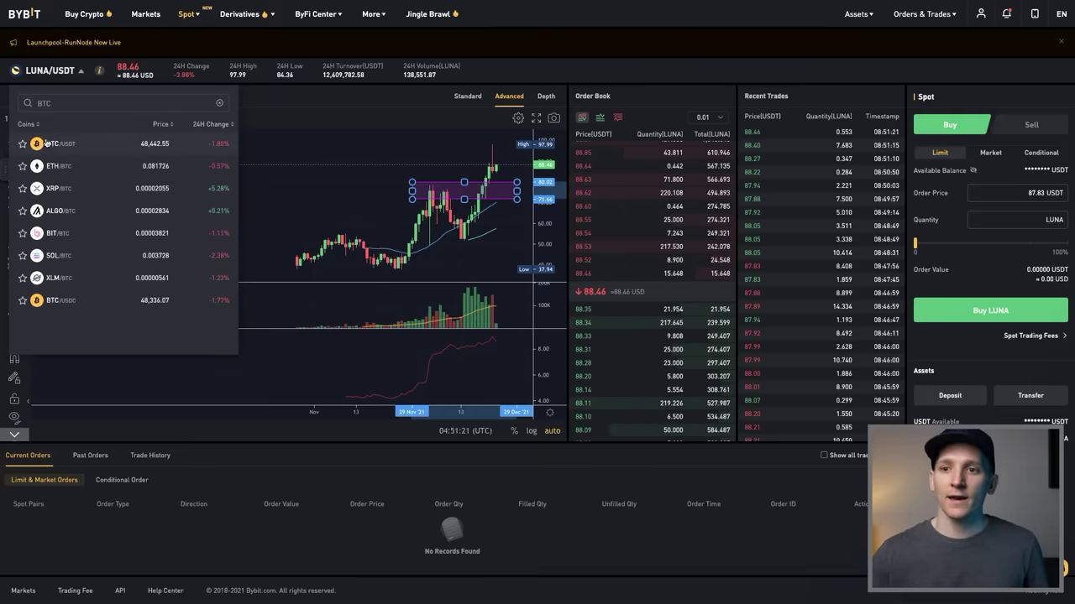
click(57, 149)
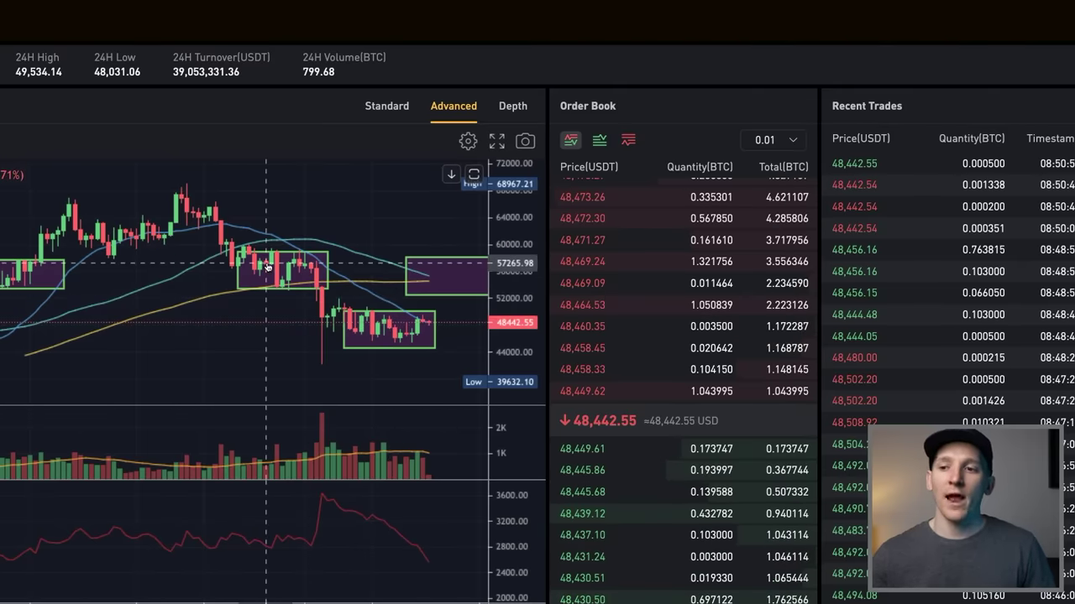
click(380, 316)
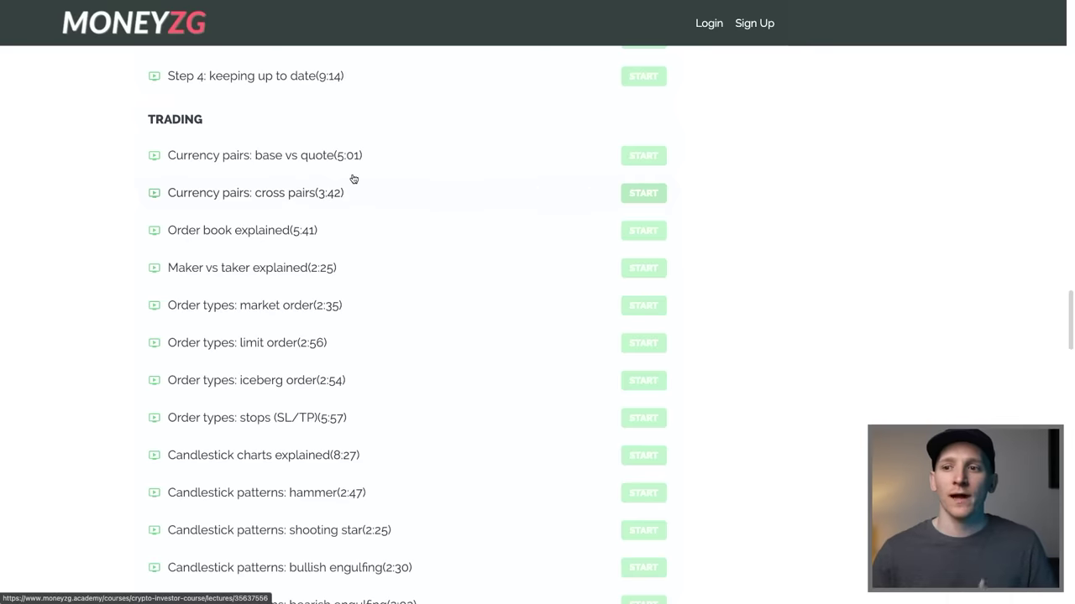
Review the Trading lessons in the MoneyZG course curriculum, from currency pairs and order types through candlestick patterns to trend lines
scroll(324, 172, down, 3)
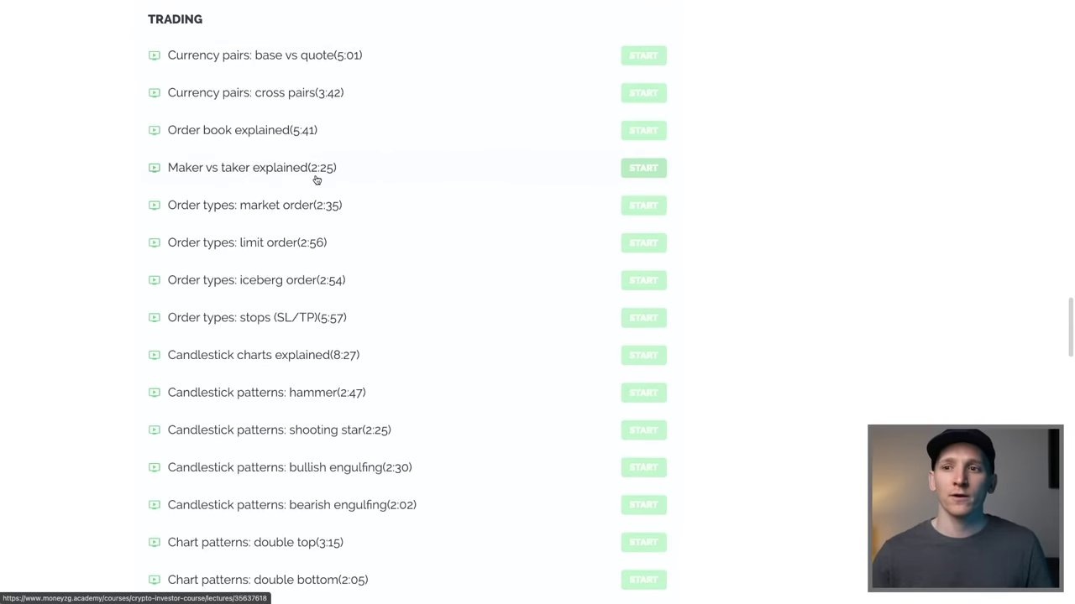
scroll(319, 174, up, 1)
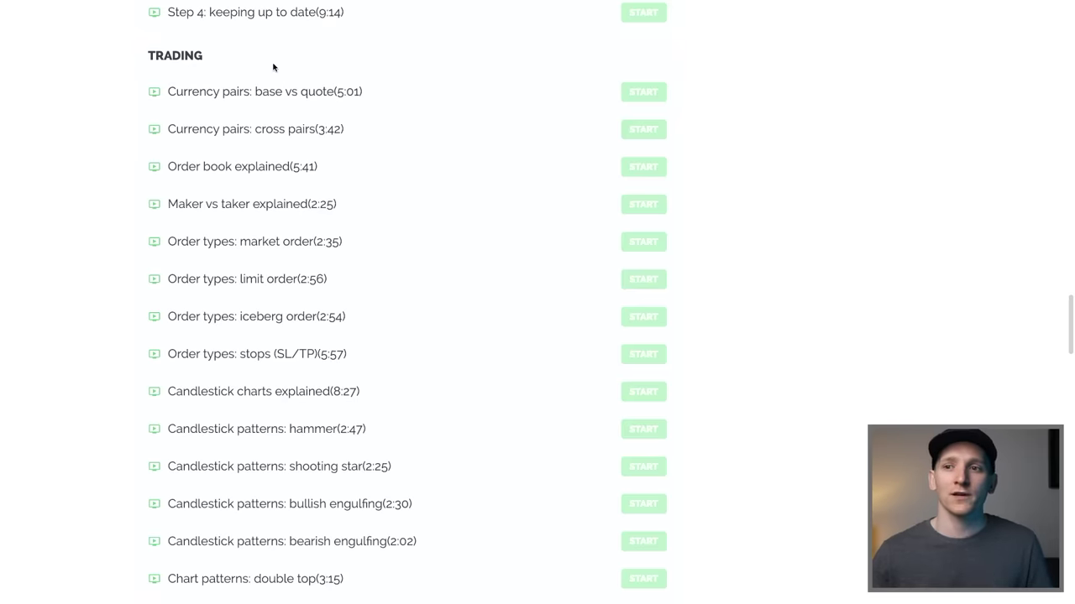
scroll(274, 69, down, 10)
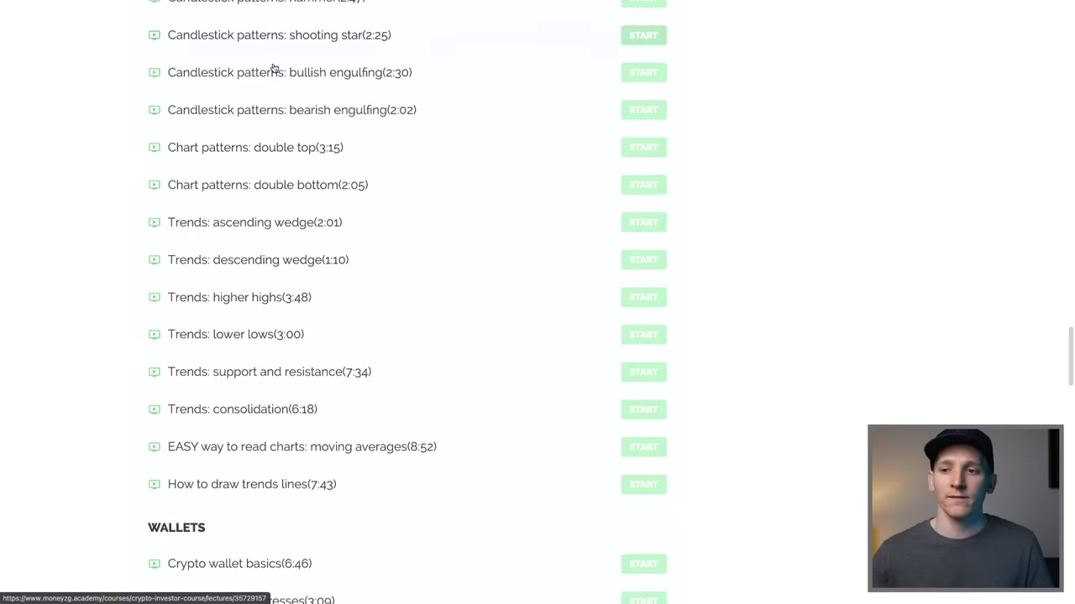
scroll(695, 326, up, 13)
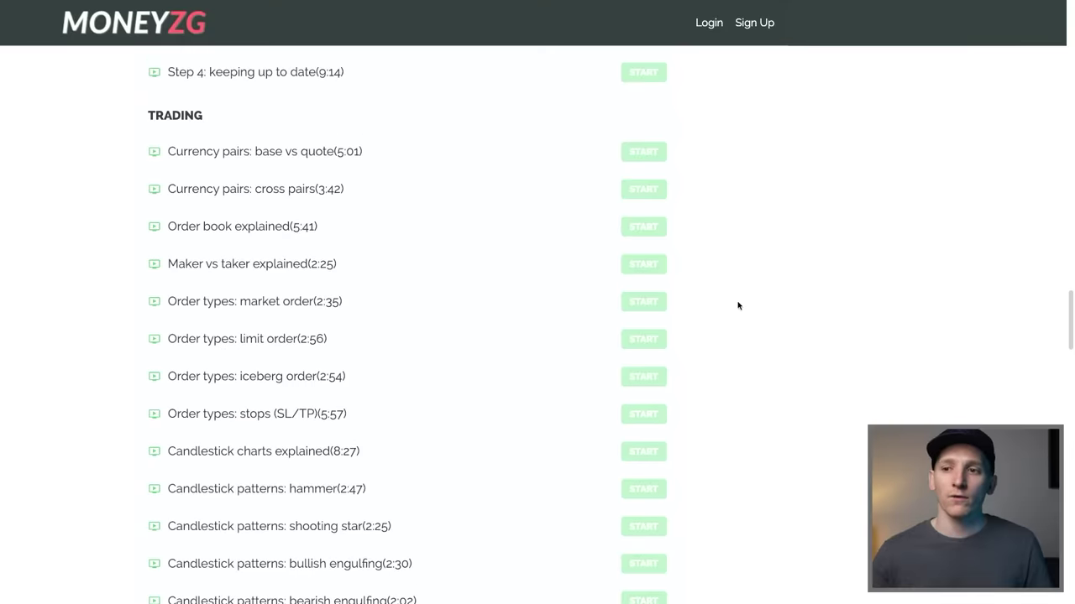